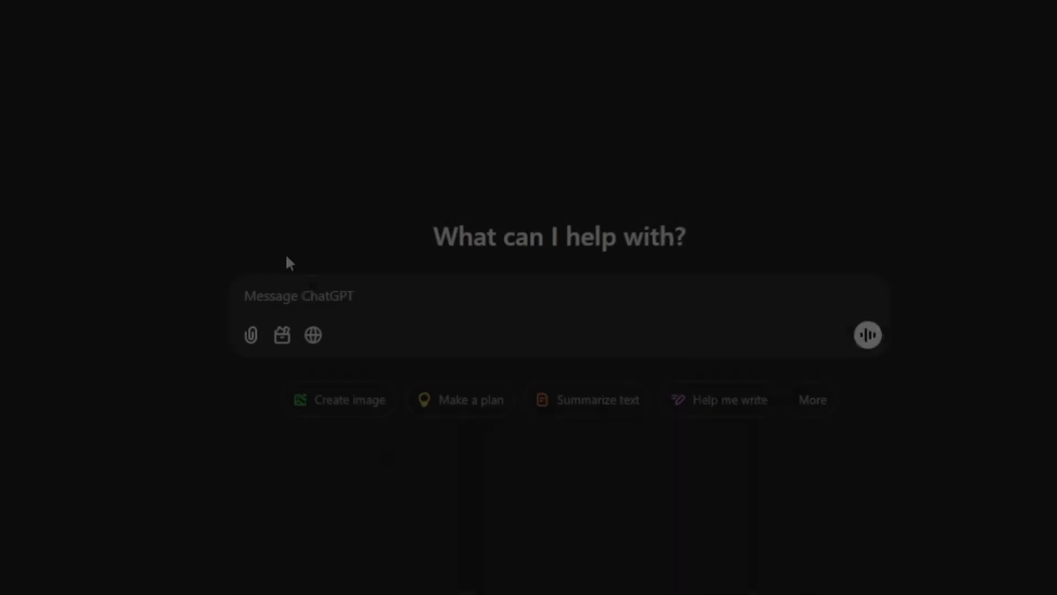
Request a well detailed, text-only prompt of about 500 chars for a closeup portrait of a realistic 24 year old blonde girl, and copy the answer.
{"action": "type", "text": "give us a well detailed prompt to gene"}
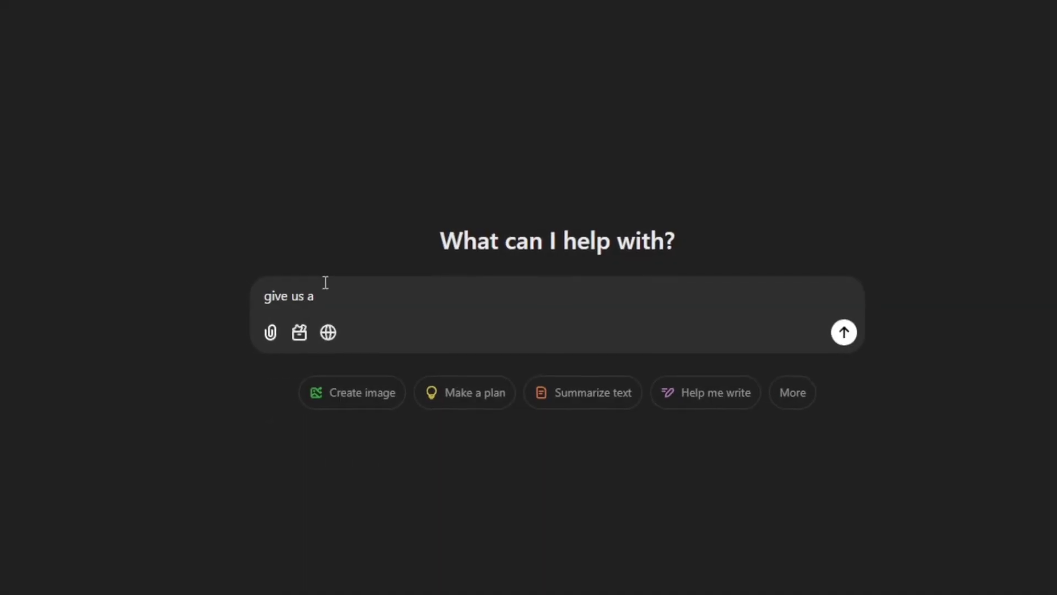
{"action": "type", "text": "rate a closeup portrait of a realistic 24 year old blonde"}
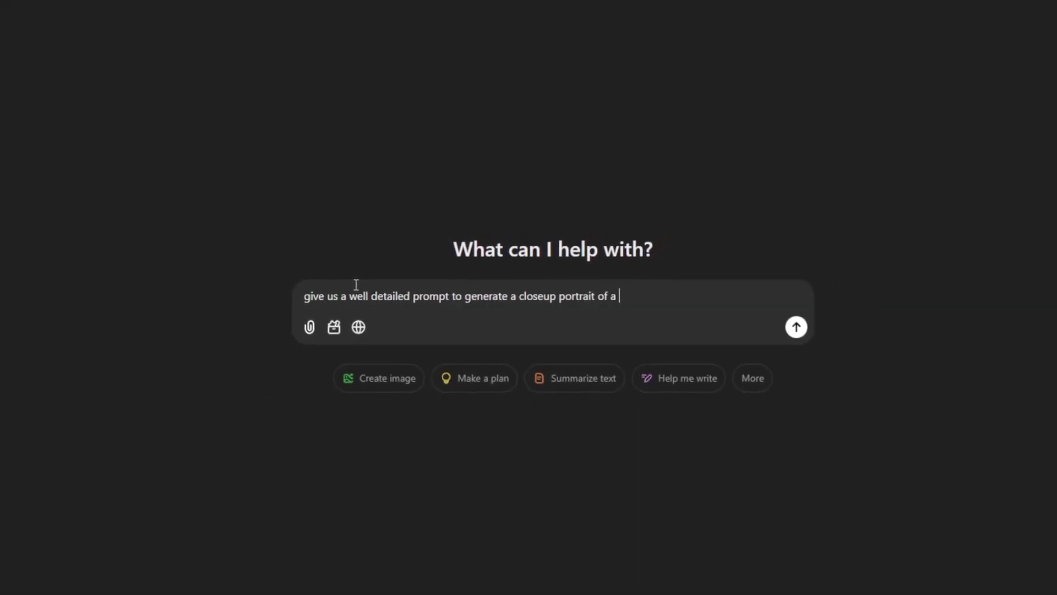
{"action": "type", "text": " girl. In text only, "}
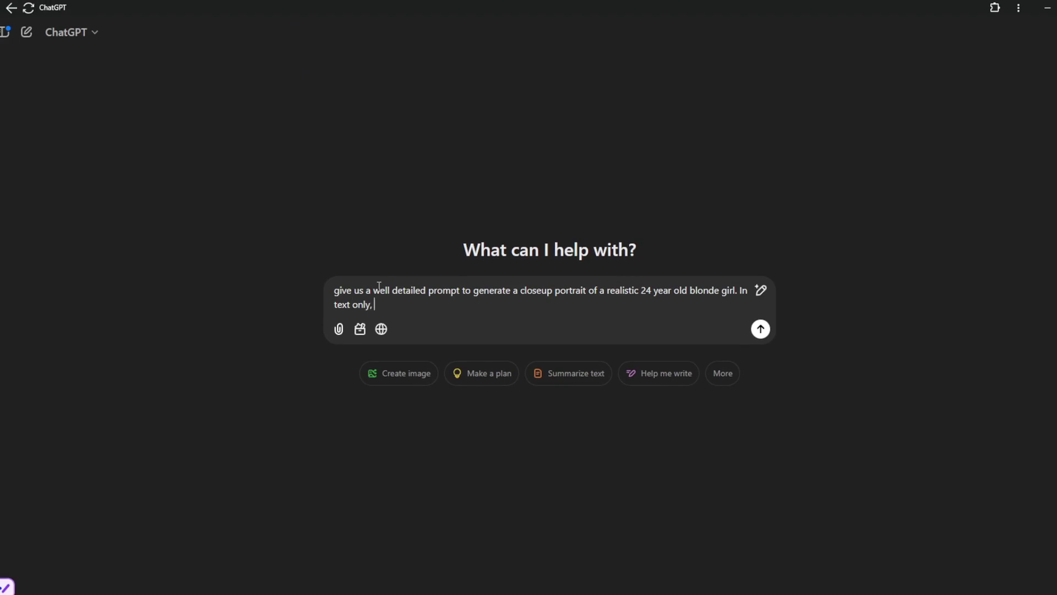
{"action": "type", "text": "in about 500 chars."}
{"action": "key", "text": "Return"}
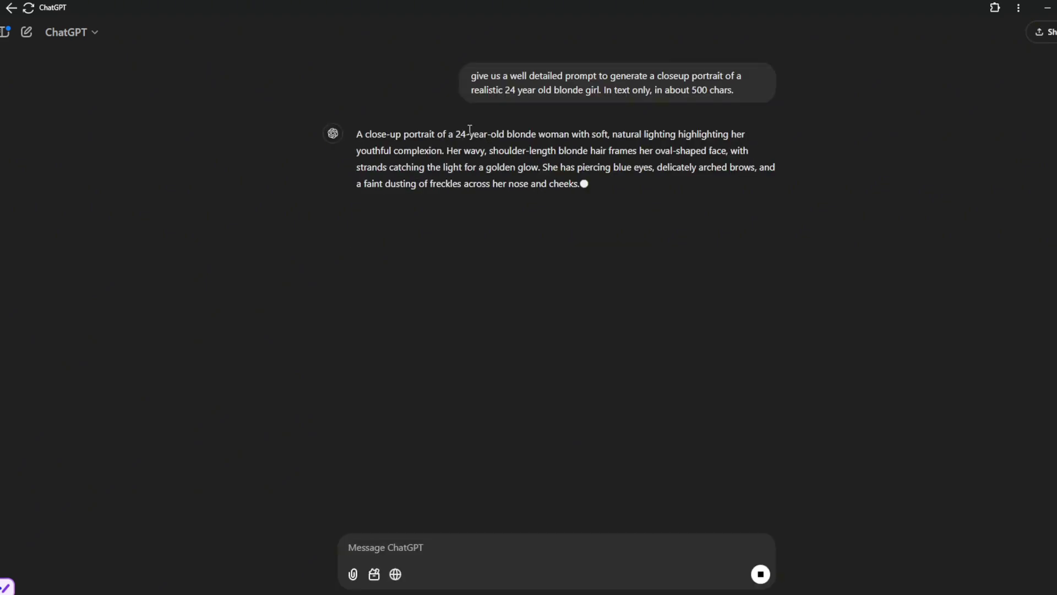
{"action": "left_click", "coordinate": [380, 240]}
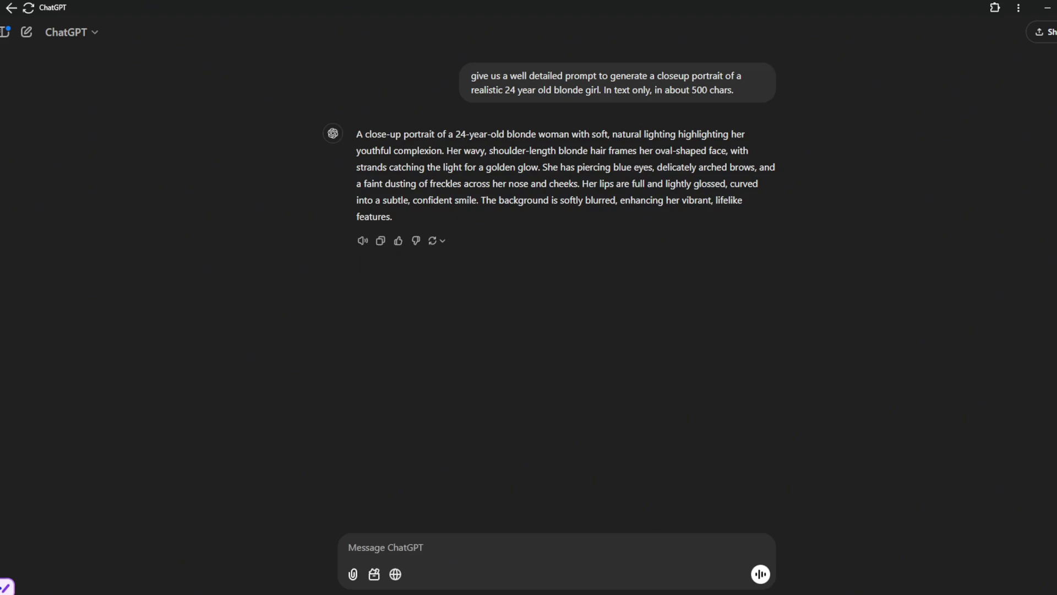
Switch to the browser, go to openart.ai/home and open the image creation page.
{"action": "key", "text": "alt+Tab"}
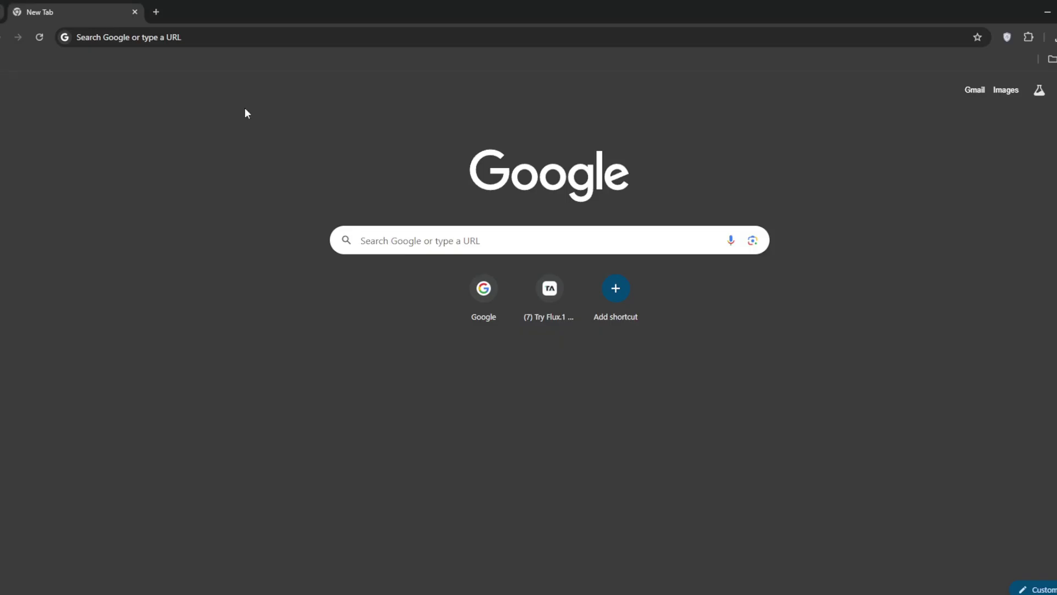
{"action": "left_click", "coordinate": [213, 37]}
{"action": "type", "text": "openart.ai/home"}
{"action": "key", "text": "Return"}
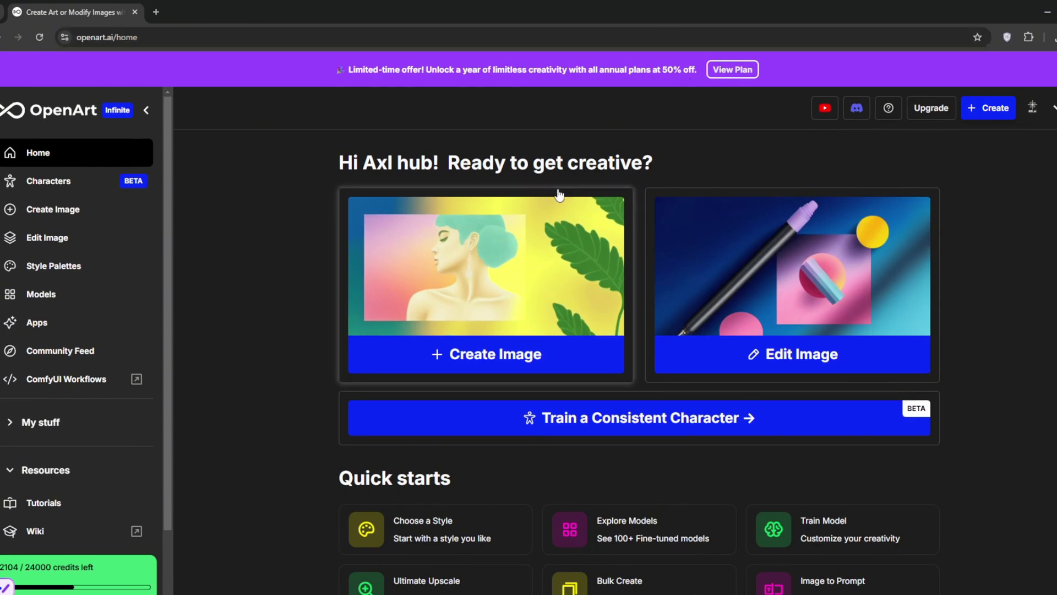
{"action": "left_click", "coordinate": [487, 354]}
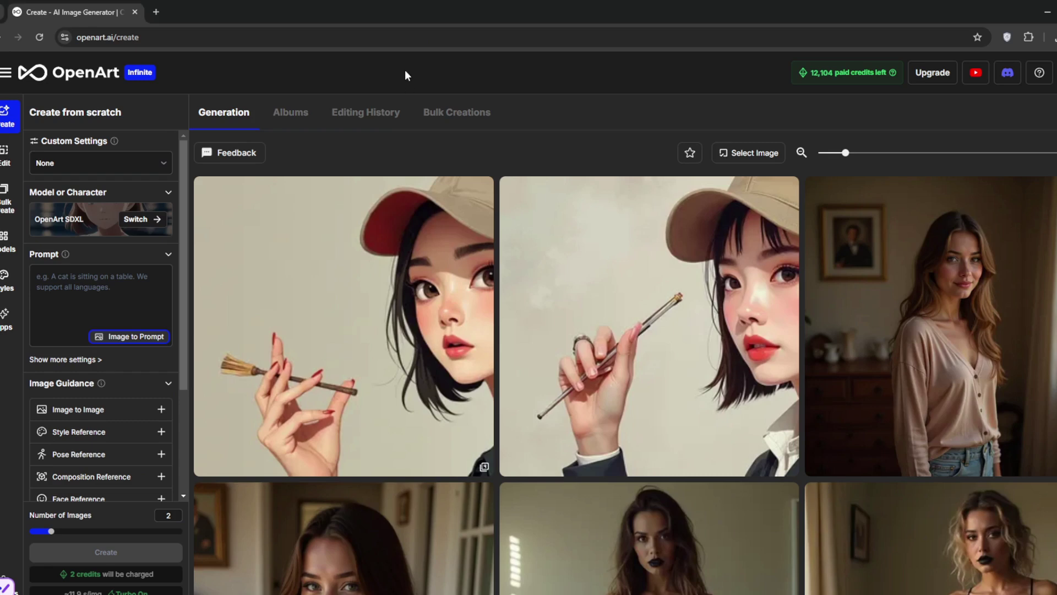
Paste the copied portrait description as the image prompt and choose the Flux Realism model.
{"action": "left_click", "coordinate": [64, 276]}
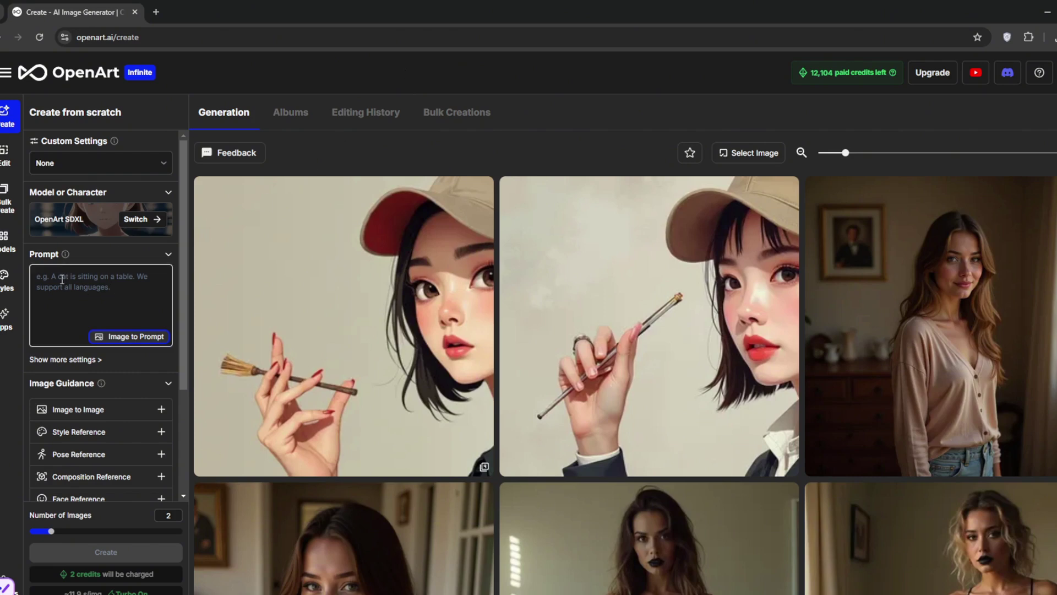
{"action": "key", "text": "ctrl+v"}
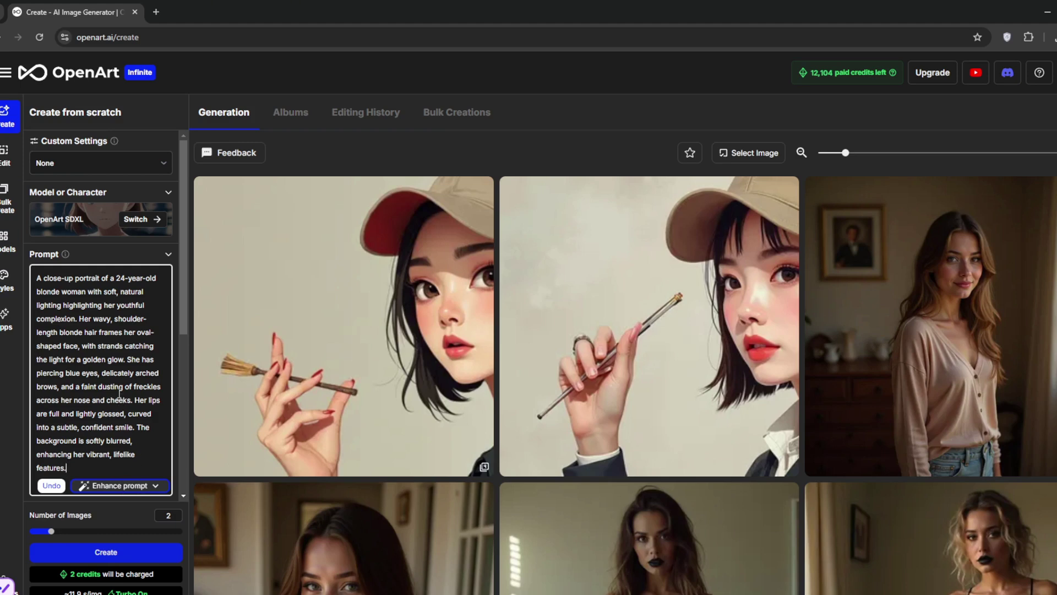
{"action": "left_click", "coordinate": [78, 221]}
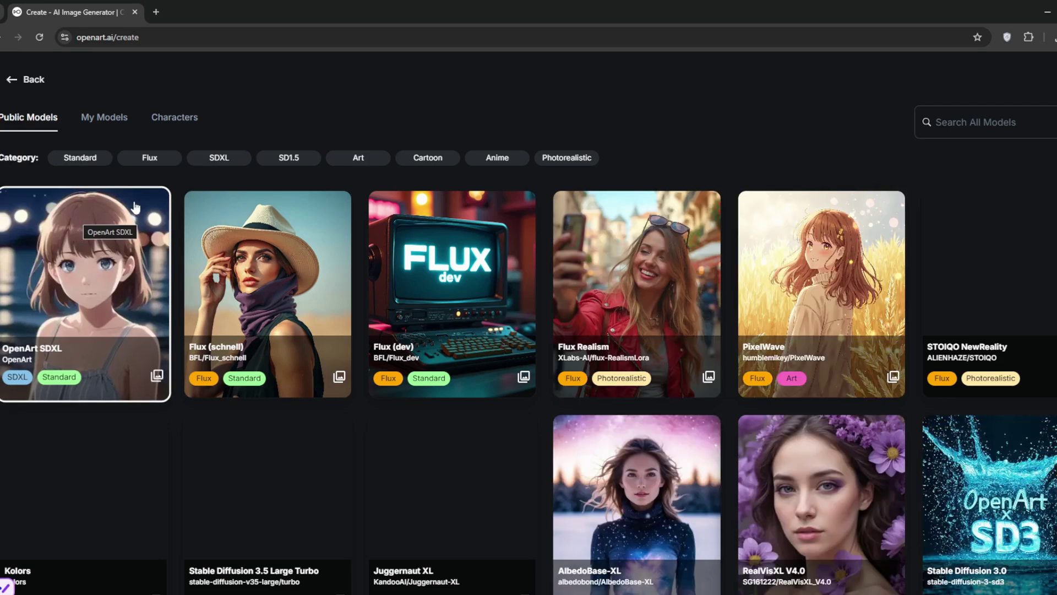
{"action": "scroll", "coordinate": [361, 213], "scroll_direction": "down", "scroll_amount": 10}
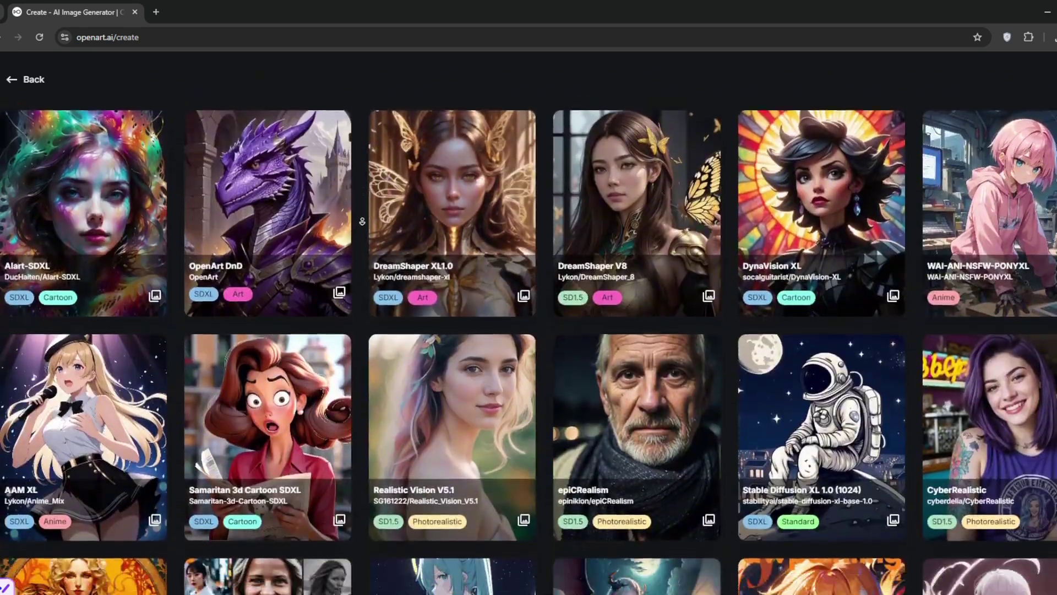
{"action": "scroll", "coordinate": [368, 73], "scroll_direction": "up", "scroll_amount": 12}
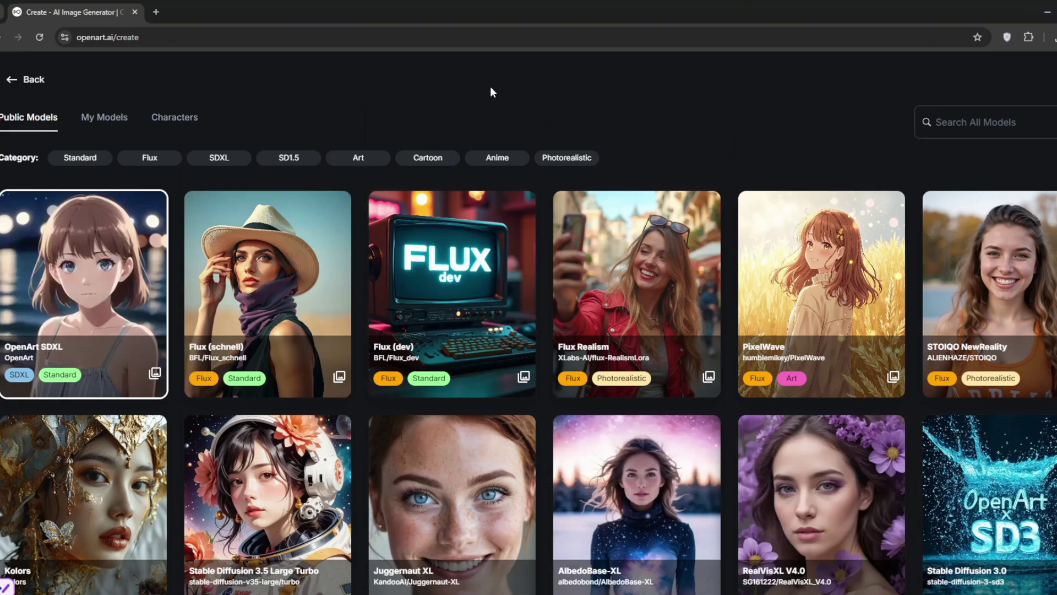
{"action": "left_click", "coordinate": [639, 307]}
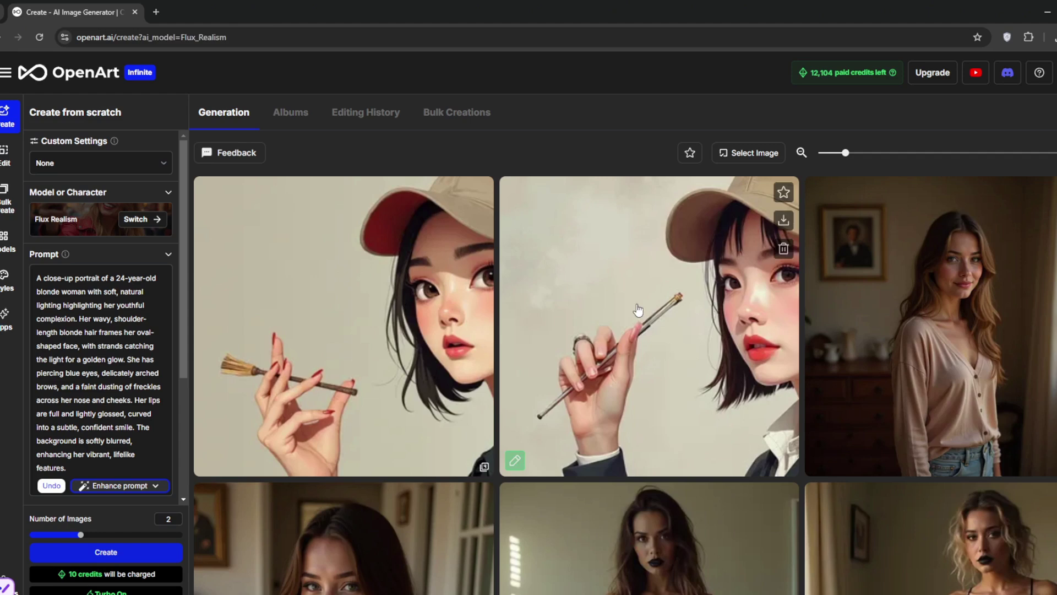
Set the prompt adherence (CFG) to 4 and the number of steps to 30.
{"action": "scroll", "coordinate": [28, 427], "scroll_direction": "down", "scroll_amount": 3}
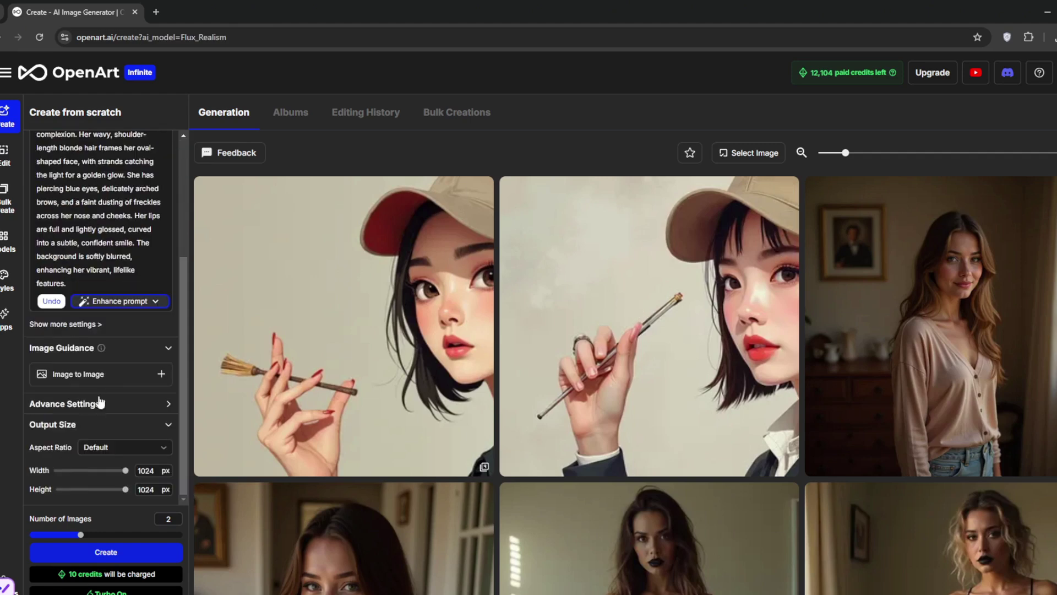
{"action": "left_click", "coordinate": [87, 326]}
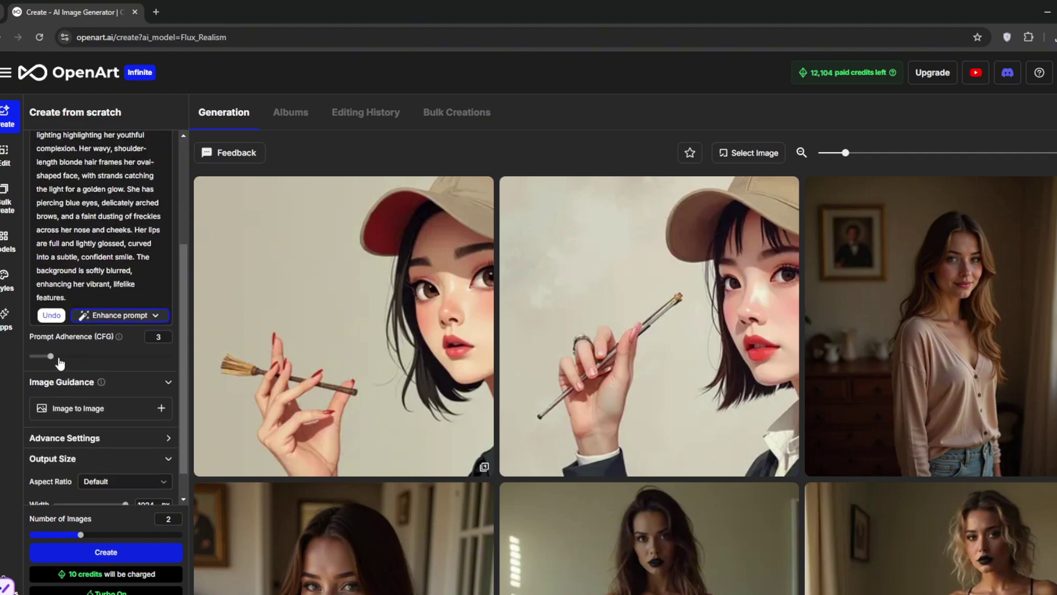
{"action": "left_click_drag", "start_coordinate": [50, 355], "coordinate": [59, 356]}
{"action": "scroll", "coordinate": [118, 457], "scroll_direction": "down", "scroll_amount": 1}
{"action": "left_click", "coordinate": [88, 404]}
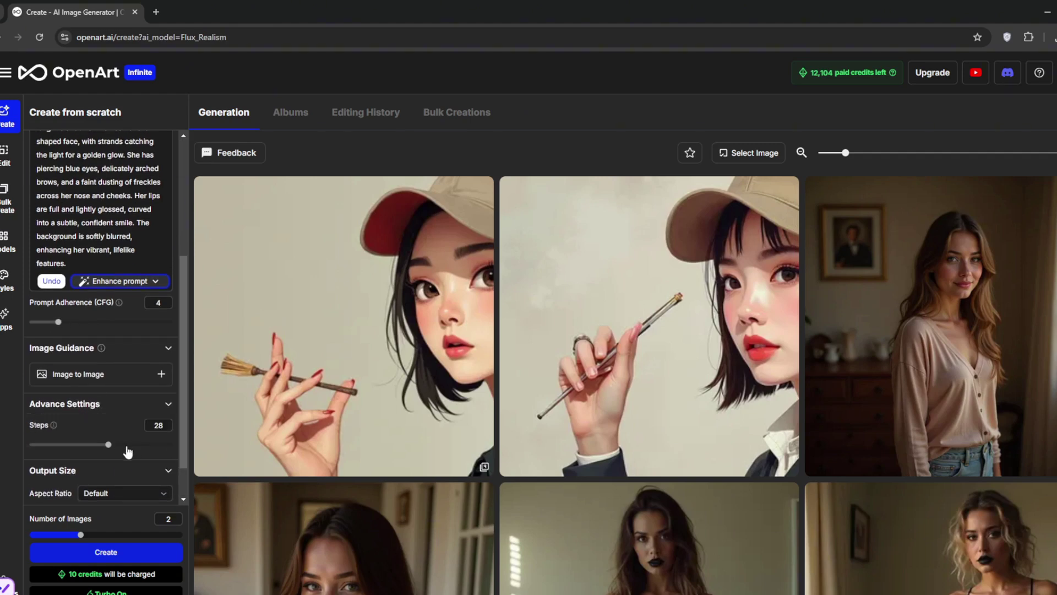
{"action": "left_click_drag", "start_coordinate": [108, 445], "coordinate": [115, 445]}
{"action": "scroll", "coordinate": [118, 468], "scroll_direction": "down", "scroll_amount": 1}
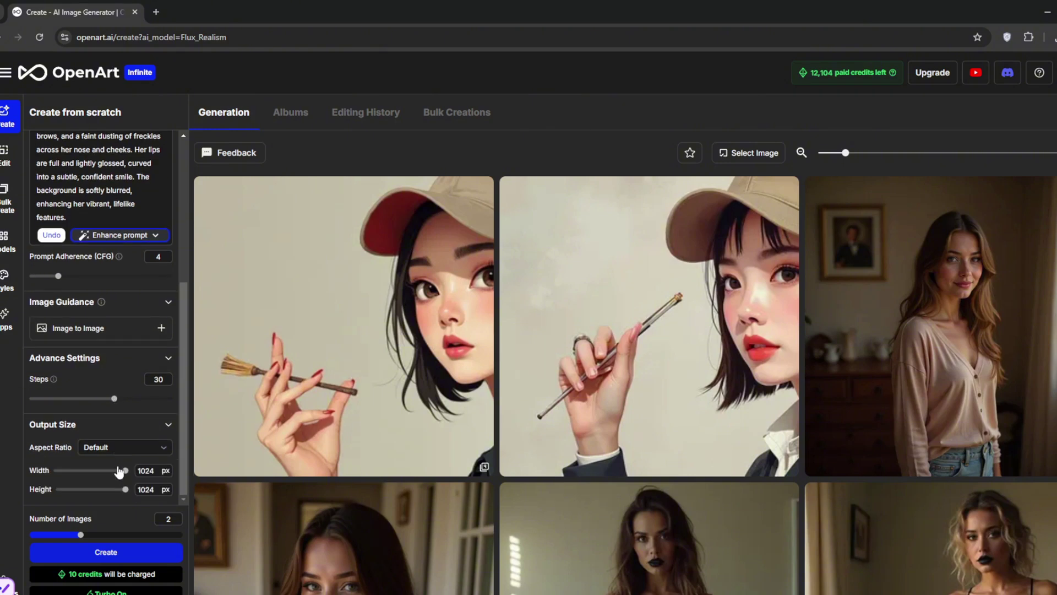
Set the aspect ratio to Square and the number of images to 4, and generate the portraits.
{"action": "left_click", "coordinate": [152, 449]}
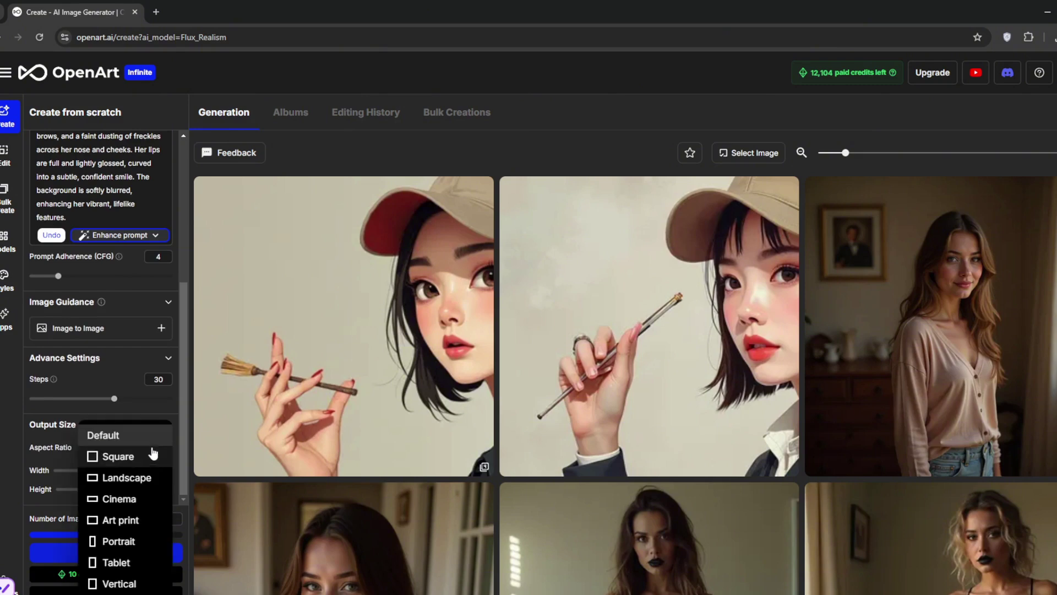
{"action": "left_click", "coordinate": [139, 458]}
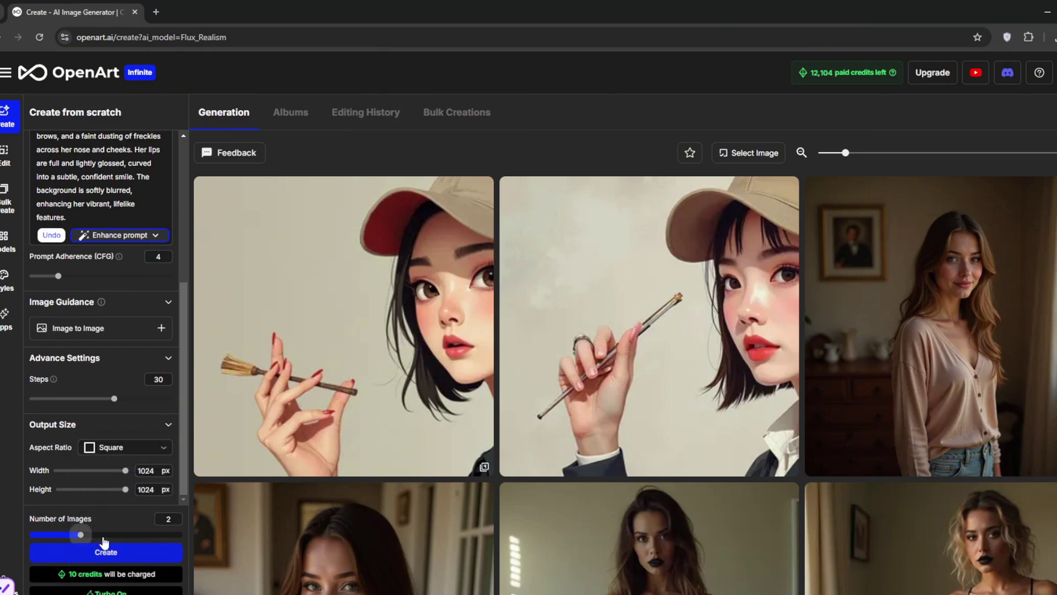
{"action": "left_click_drag", "start_coordinate": [80, 534], "coordinate": [182, 534]}
{"action": "scroll", "coordinate": [173, 543], "scroll_direction": "down", "scroll_amount": 1}
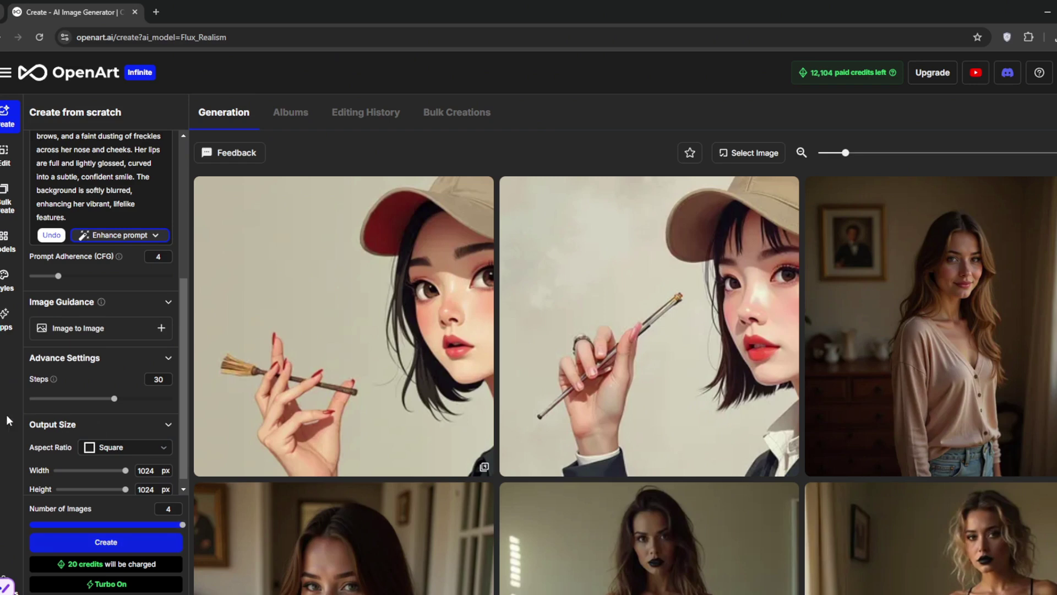
{"action": "scroll", "coordinate": [92, 482], "scroll_direction": "down", "scroll_amount": 1}
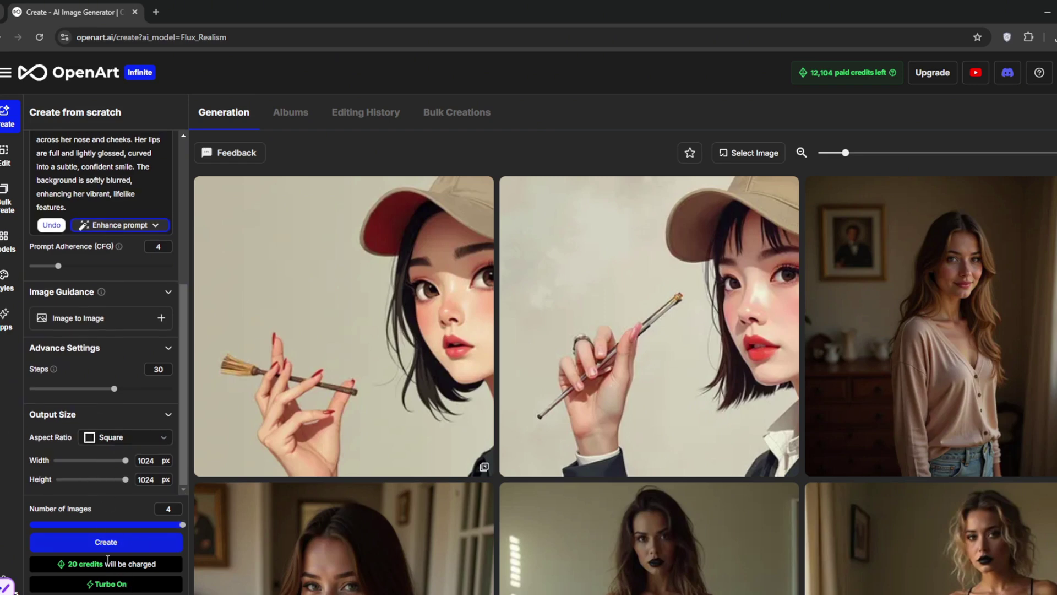
{"action": "left_click", "coordinate": [107, 543]}
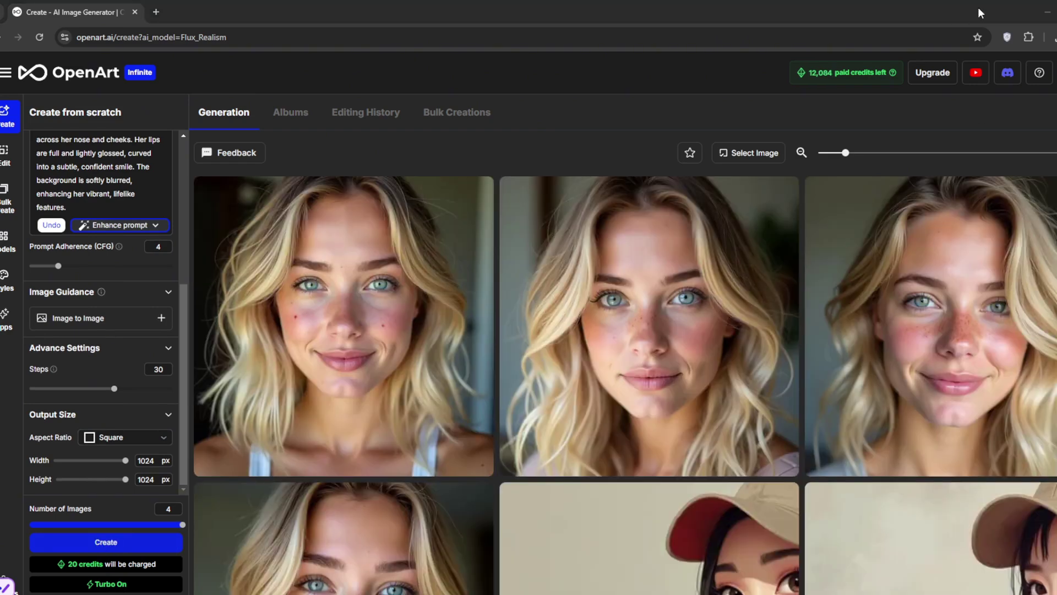
Upscale the second generated portrait with the 4x + Face mode, download the upscaled version and close the image viewer.
{"action": "mouse_move", "coordinate": [613, 261]}
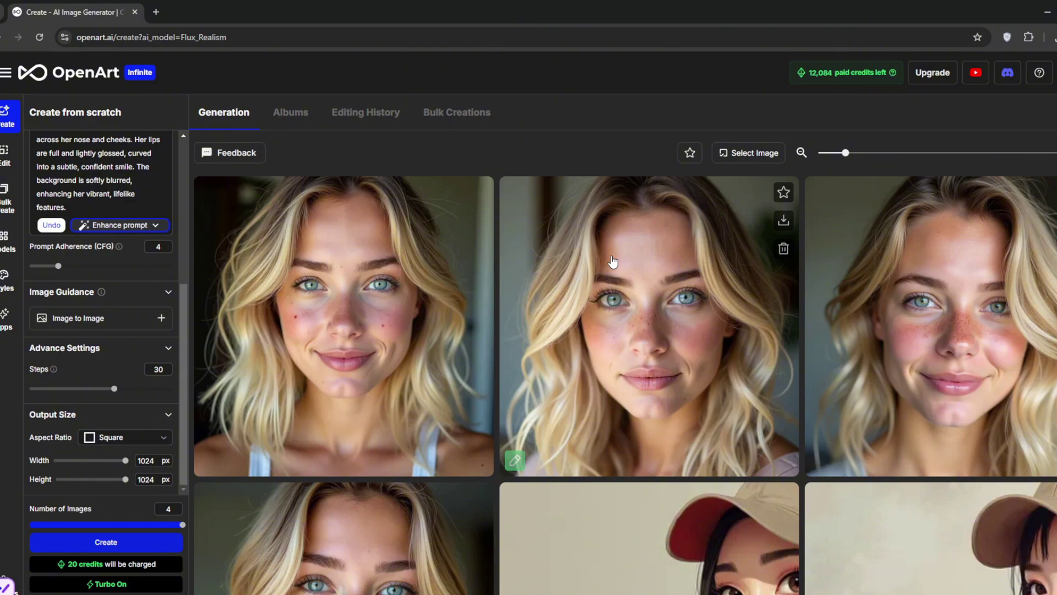
{"action": "mouse_move", "coordinate": [371, 329]}
{"action": "scroll", "coordinate": [371, 329], "scroll_direction": "down", "scroll_amount": 3}
{"action": "scroll", "coordinate": [371, 329], "scroll_direction": "up", "scroll_amount": 3}
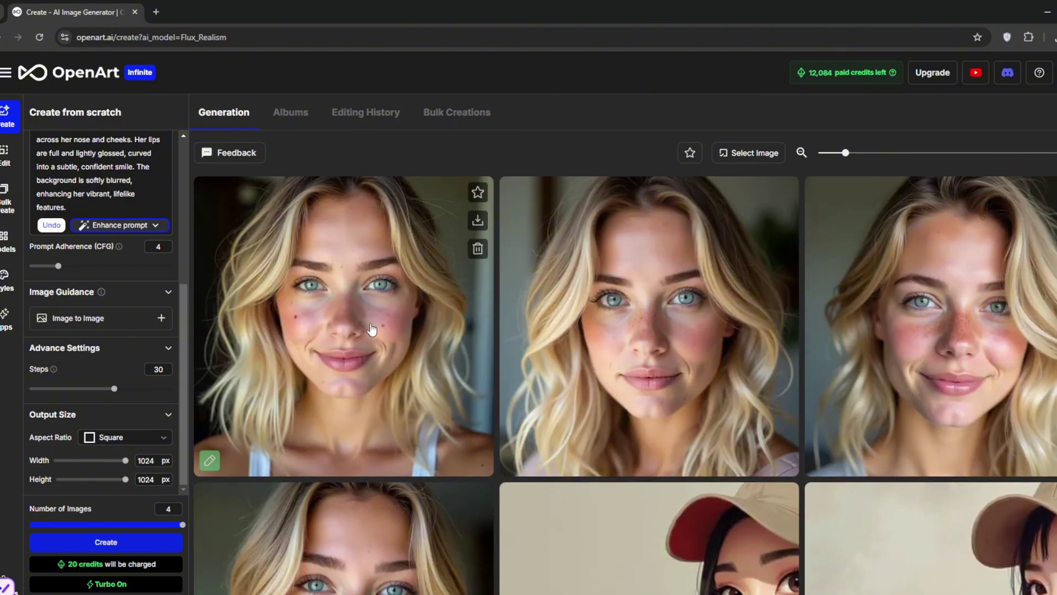
{"action": "left_click", "coordinate": [690, 333]}
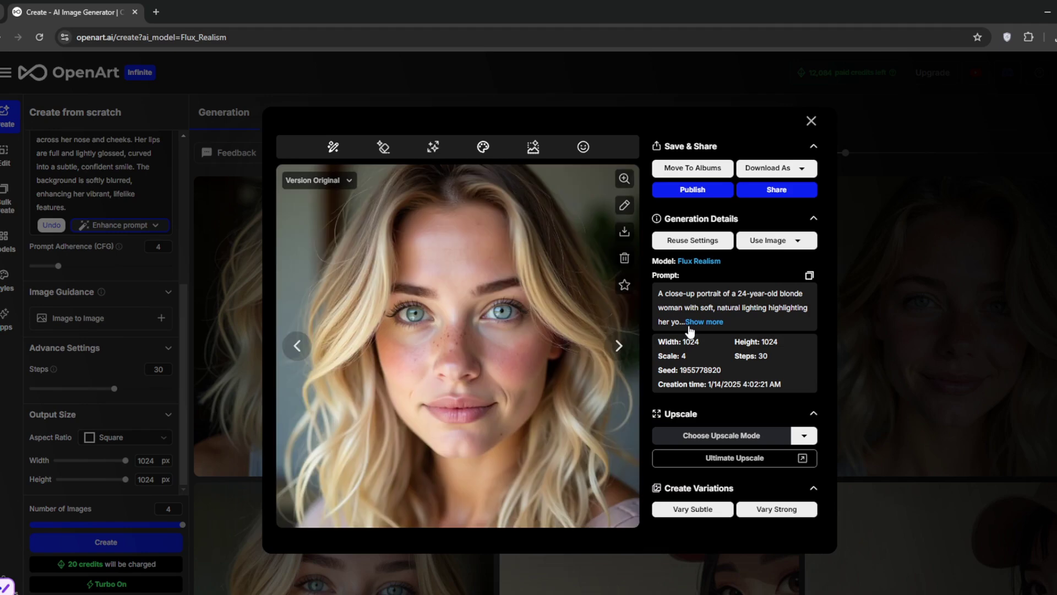
{"action": "left_click", "coordinate": [807, 437]}
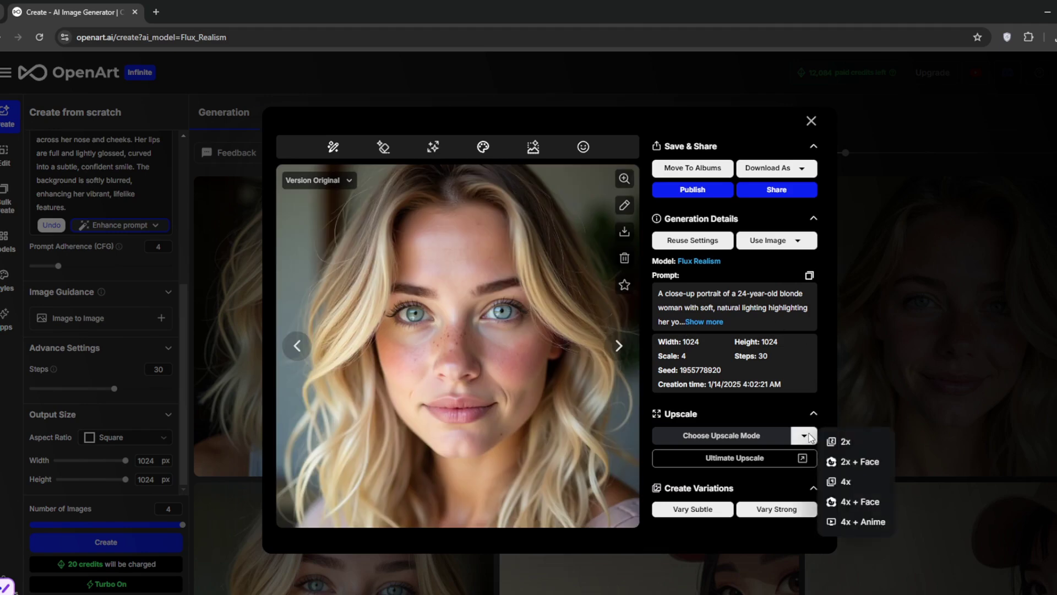
{"action": "left_click", "coordinate": [860, 501]}
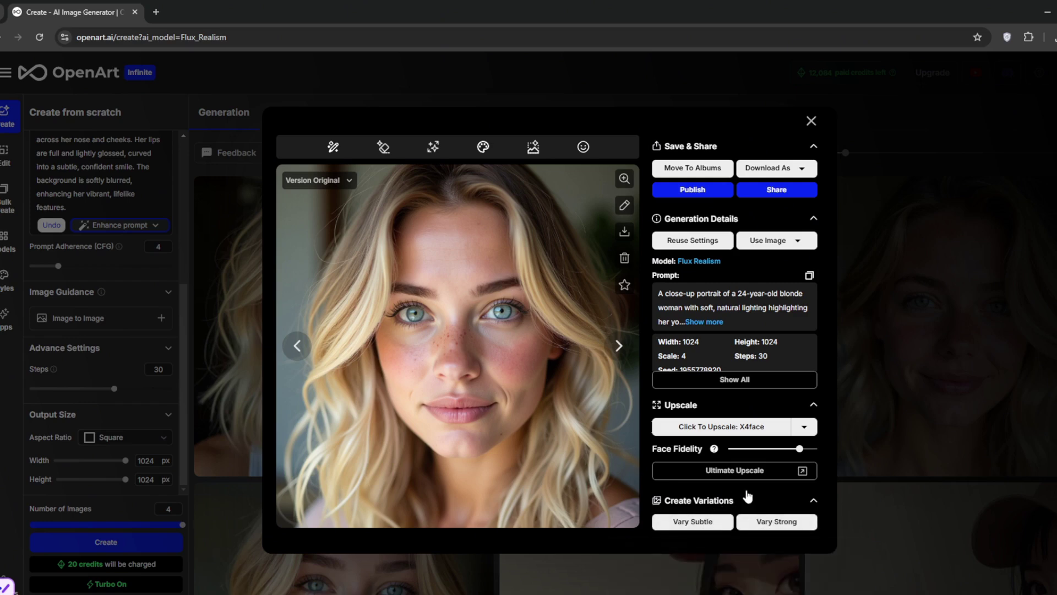
{"action": "left_click", "coordinate": [759, 427]}
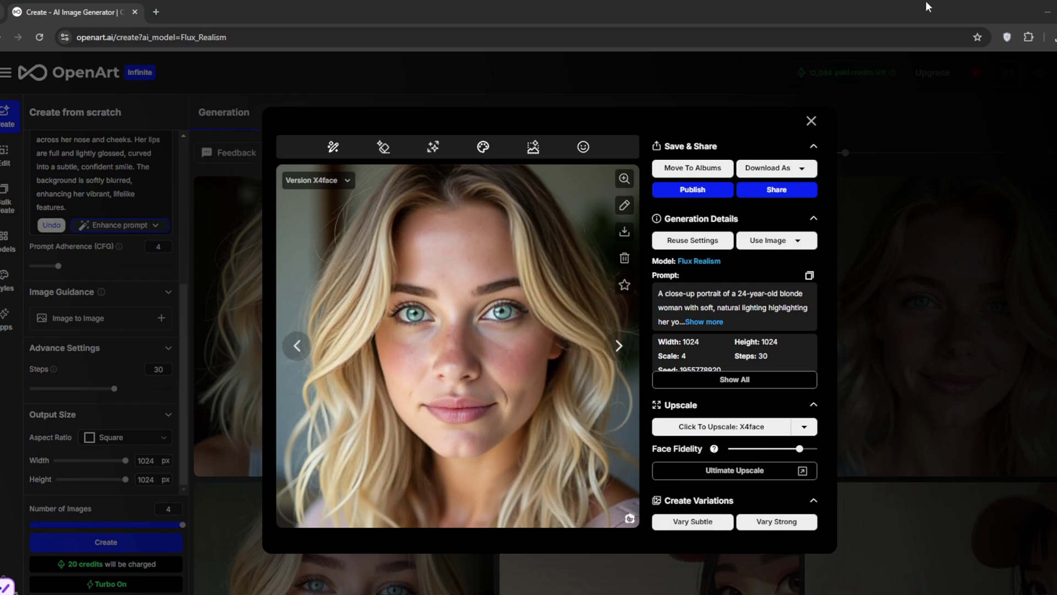
{"action": "left_click", "coordinate": [624, 234]}
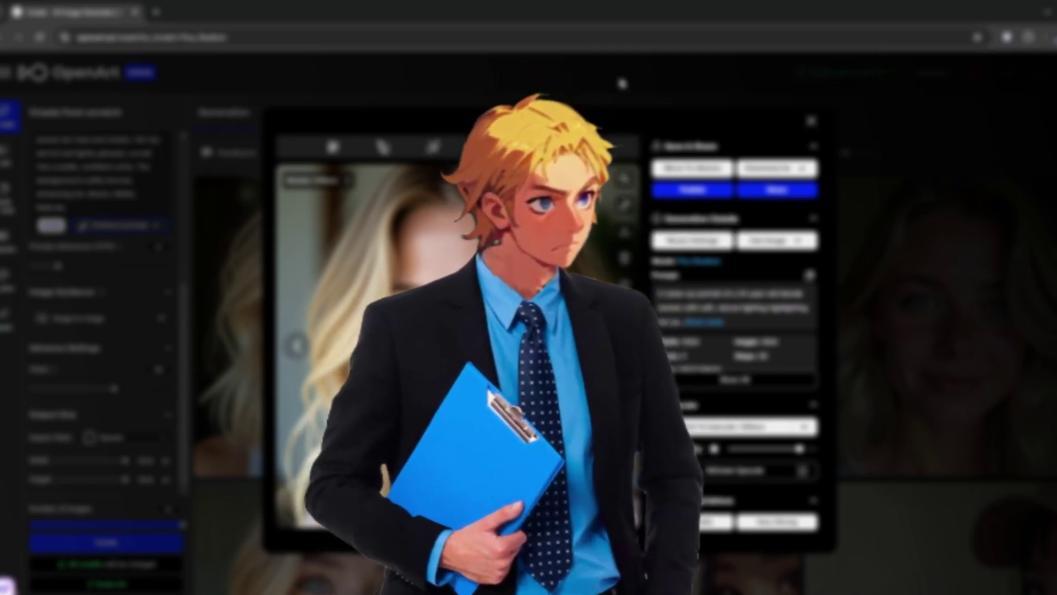
{"action": "left_click", "coordinate": [590, 76]}
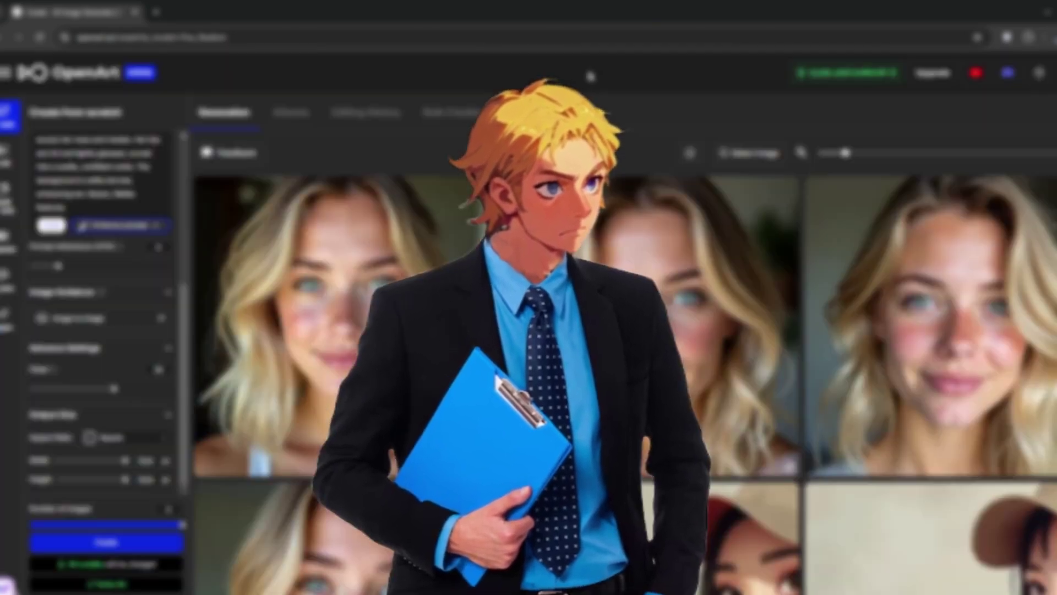
Go to the Characters page from the OpenArt home page and start a new image with the existing character lisa.
{"action": "left_click", "coordinate": [79, 74]}
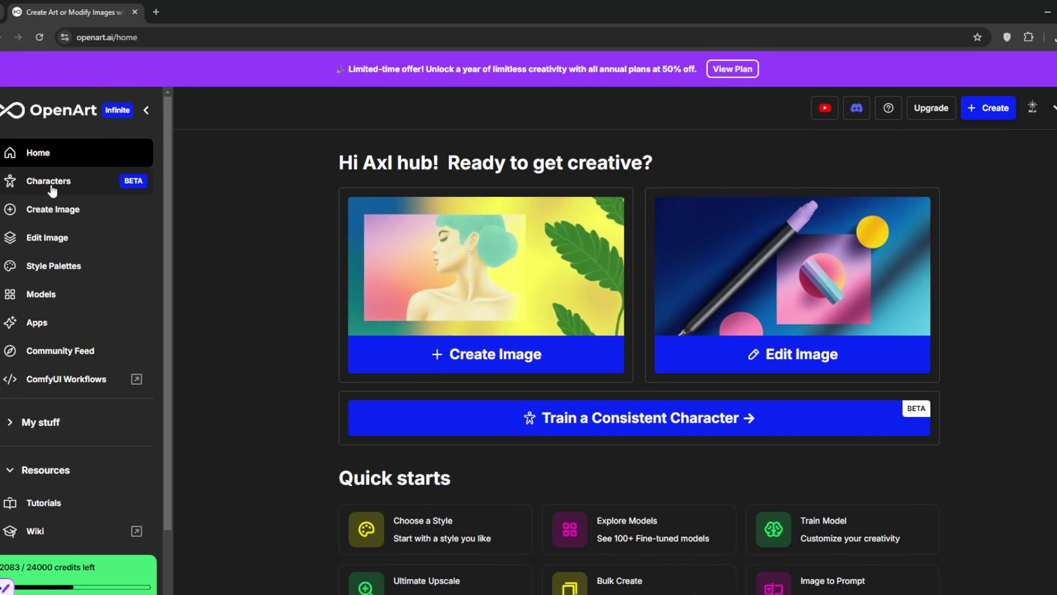
{"action": "left_click", "coordinate": [51, 187]}
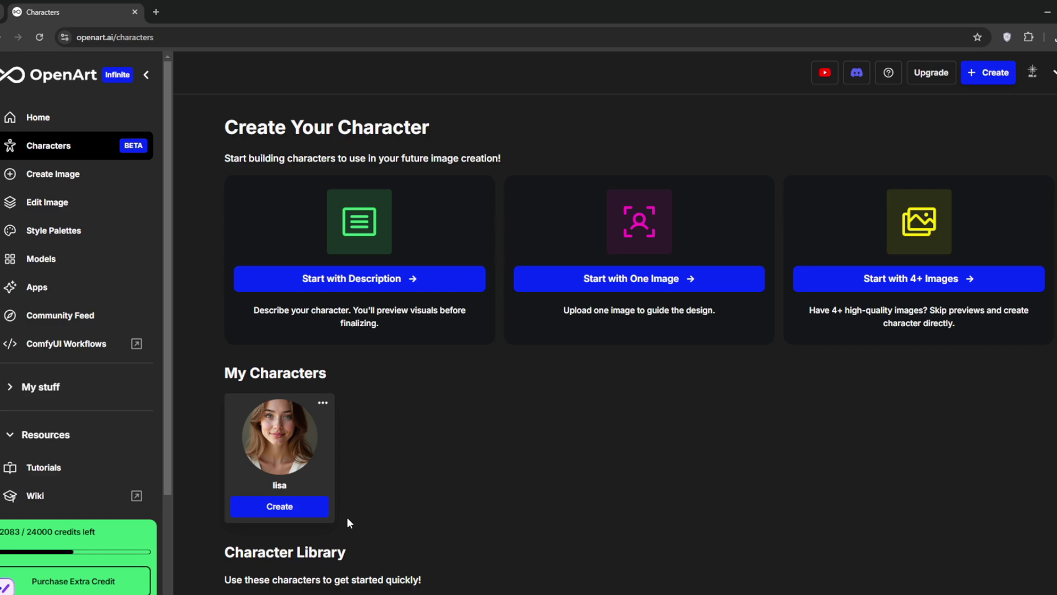
{"action": "left_click", "coordinate": [280, 506]}
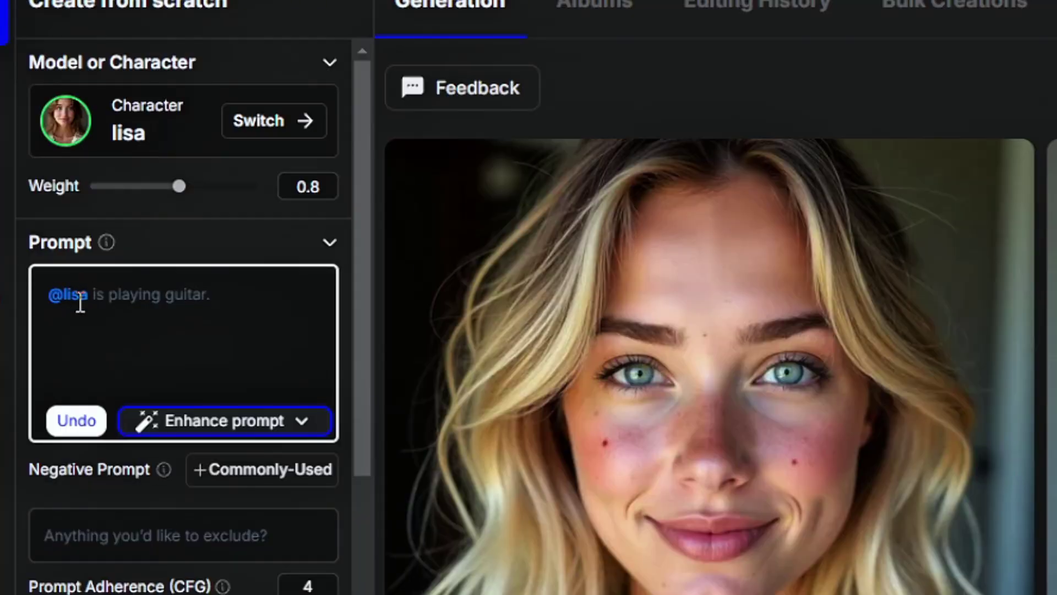
{"action": "mouse_move", "coordinate": [81, 295]}
{"action": "left_mouse_down"}
{"action": "mouse_move", "coordinate": [49, 294]}
{"action": "mouse_move", "coordinate": [63, 294]}
{"action": "left_mouse_up"}
{"action": "left_click", "coordinate": [112, 293]}
{"action": "type", "text": "is standing in her room"}
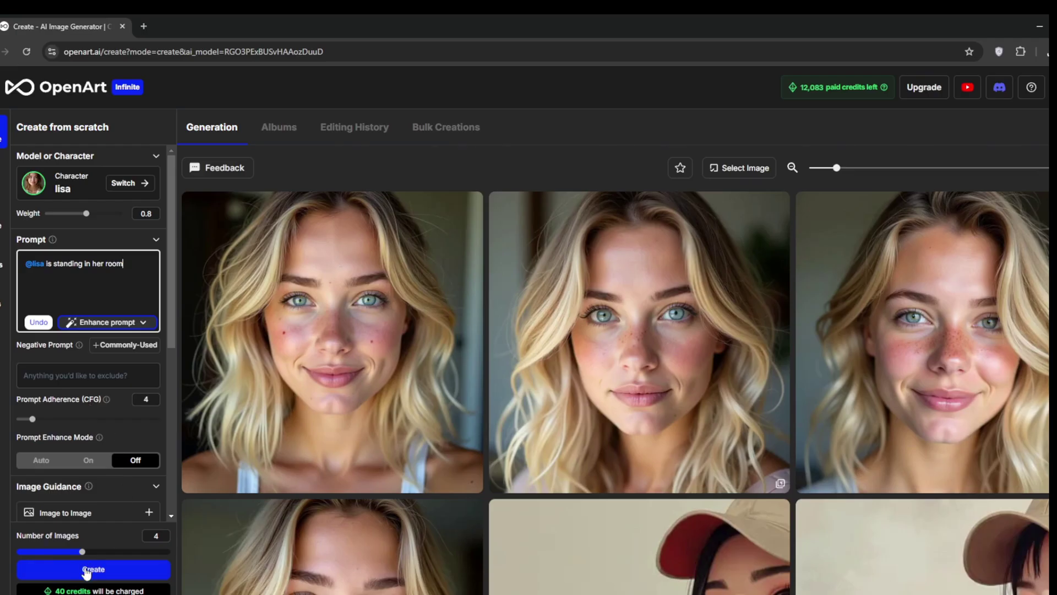
Generate the four images of lisa standing in her room, look through them in the viewer and close it.
{"action": "left_click", "coordinate": [86, 572]}
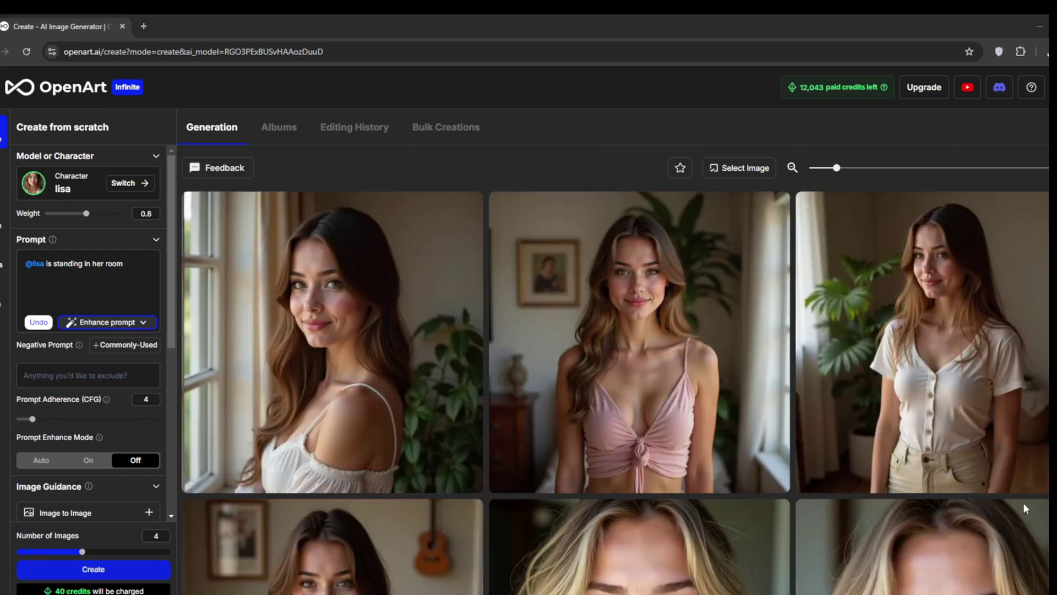
{"action": "left_click", "coordinate": [384, 327]}
{"action": "left_click", "coordinate": [607, 365]}
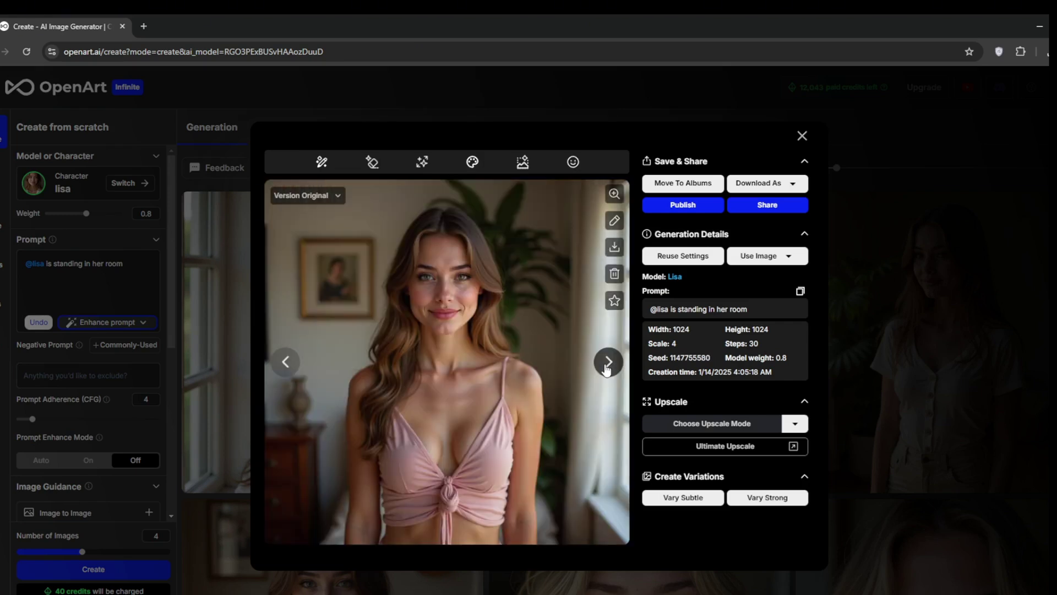
{"action": "left_click", "coordinate": [607, 364]}
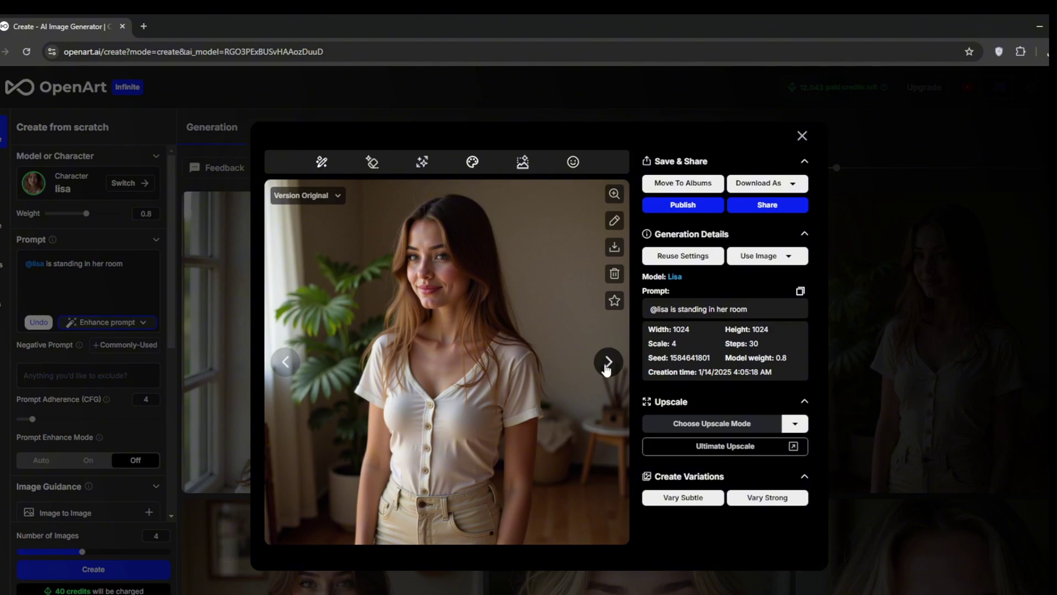
{"action": "left_click", "coordinate": [943, 189]}
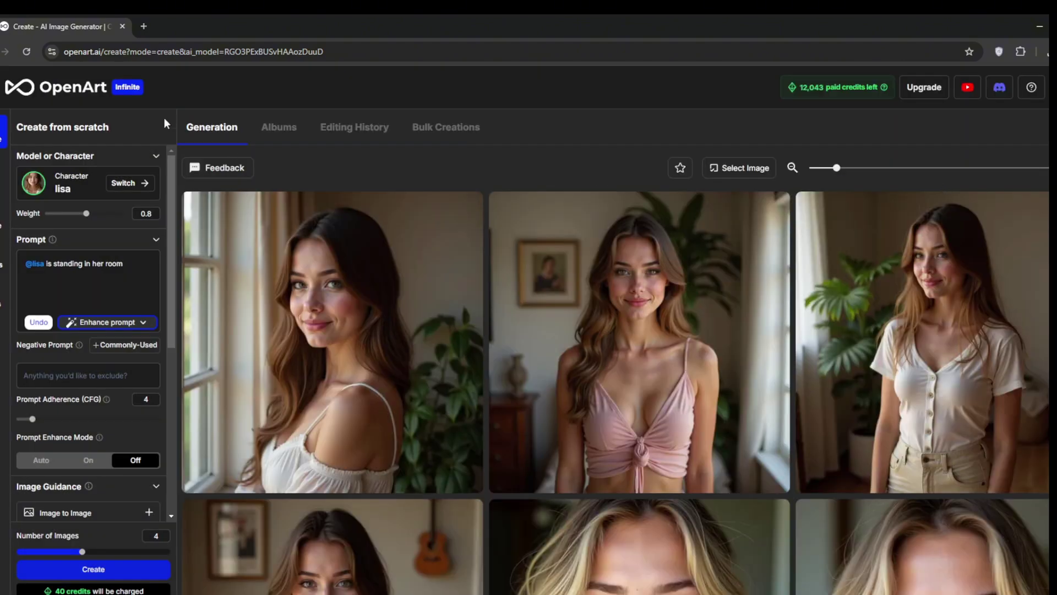
Go to the Characters page through the OpenArt home page and start a new character from one image.
{"action": "left_click", "coordinate": [84, 92]}
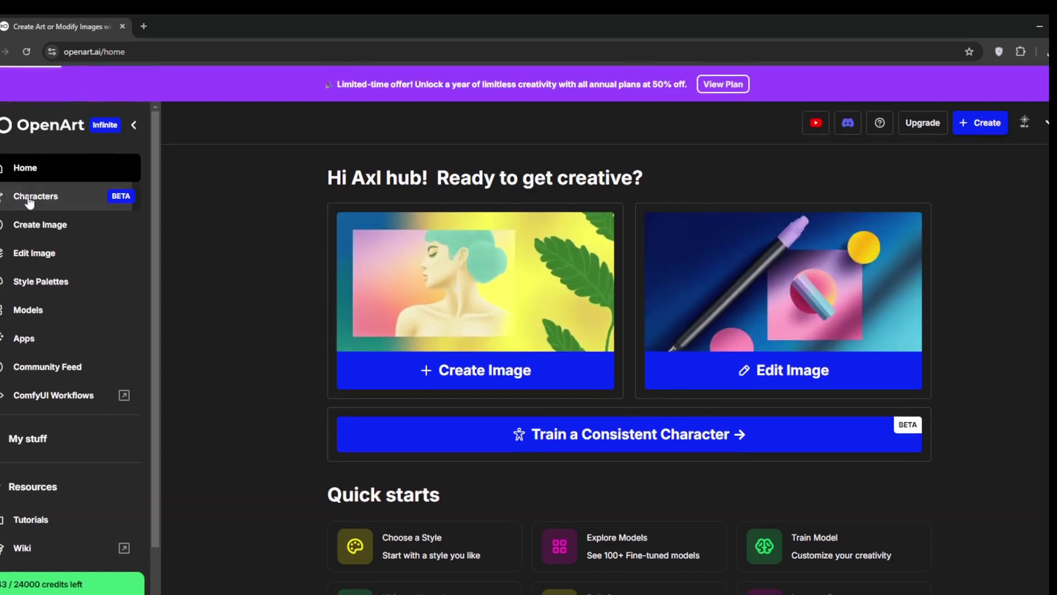
{"action": "left_click", "coordinate": [29, 198]}
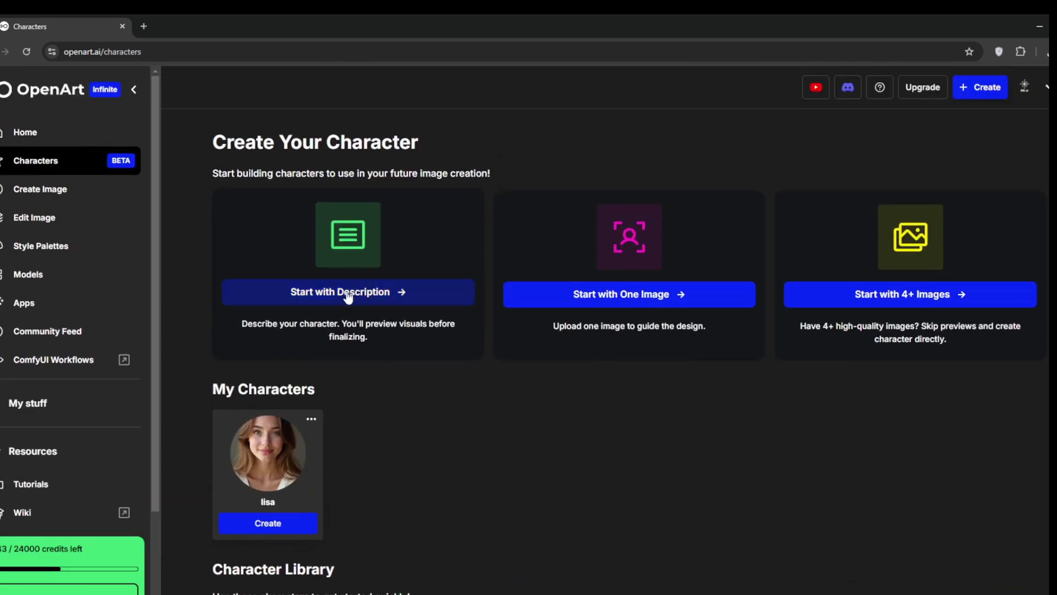
{"action": "left_click", "coordinate": [605, 294]}
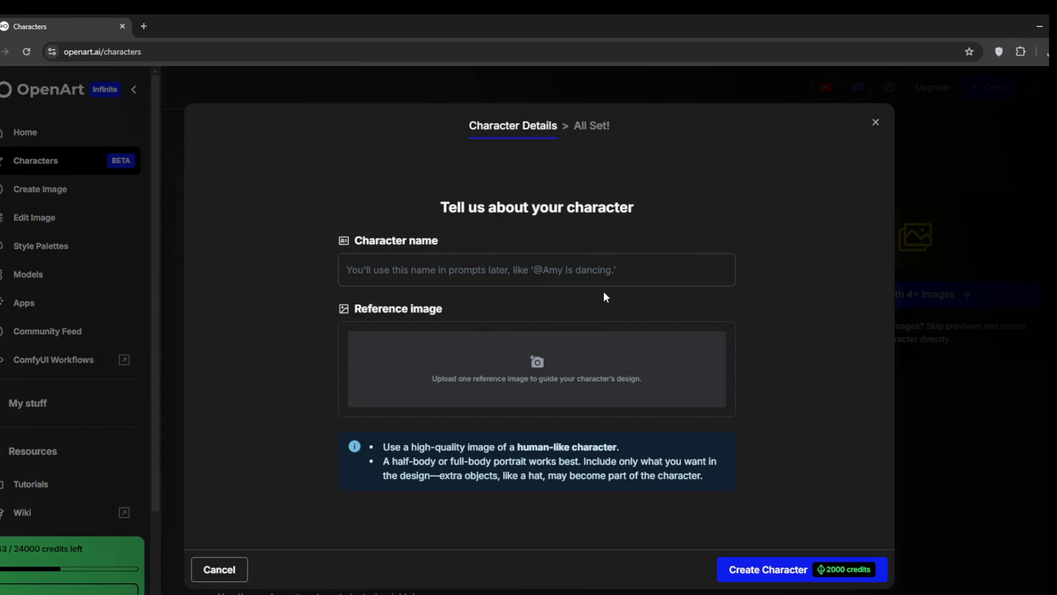
Create the character with the name mona and the downloaded blonde portrait as its reference image.
{"action": "left_click", "coordinate": [469, 263]}
{"action": "type", "text": "mona"}
{"action": "left_click", "coordinate": [1046, 51]}
{"action": "left_click_drag", "start_coordinate": [936, 107], "coordinate": [539, 366]}
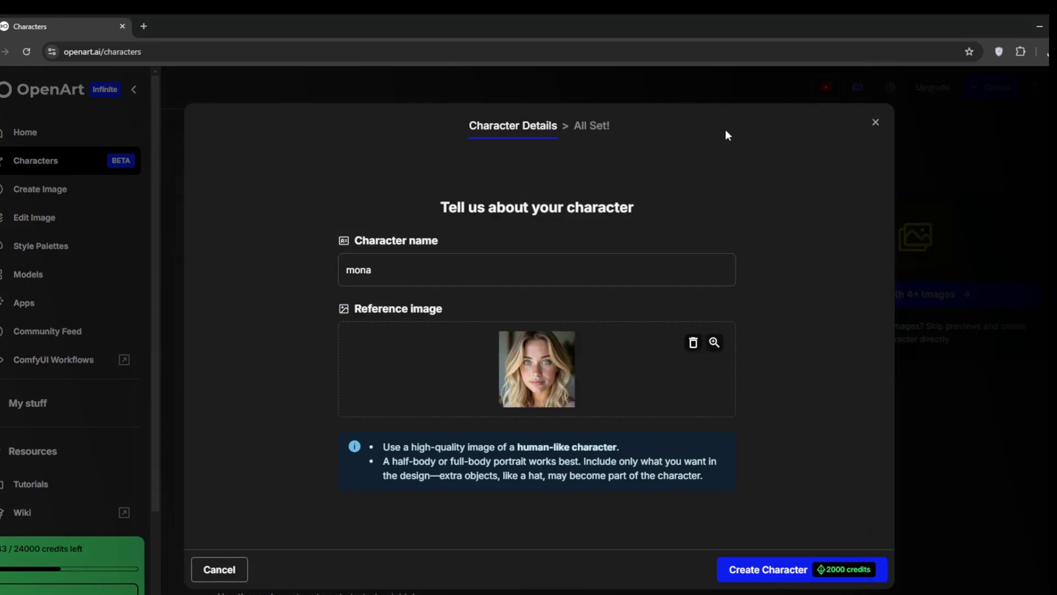
{"action": "left_click", "coordinate": [748, 567]}
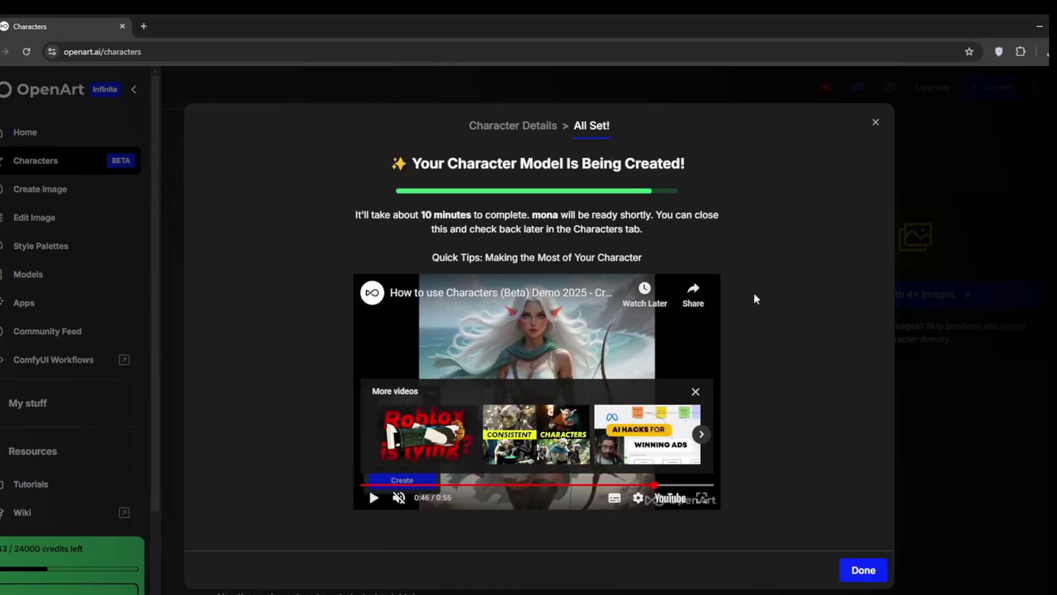
{"action": "left_click", "coordinate": [872, 570]}
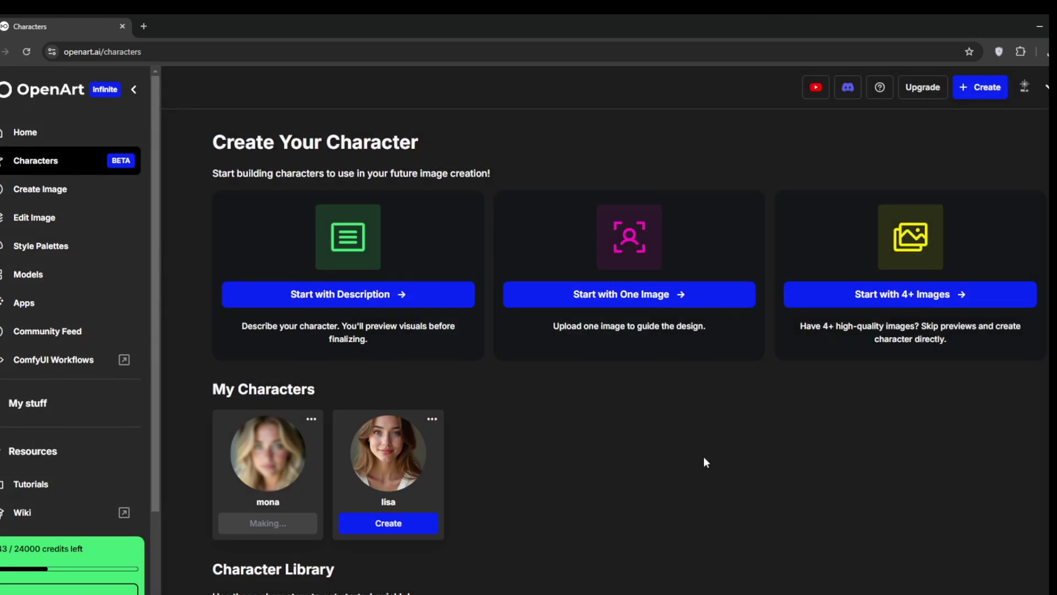
Start a new image with the character mona from My Characters.
{"action": "scroll", "coordinate": [816, 391], "scroll_direction": "down", "scroll_amount": 3}
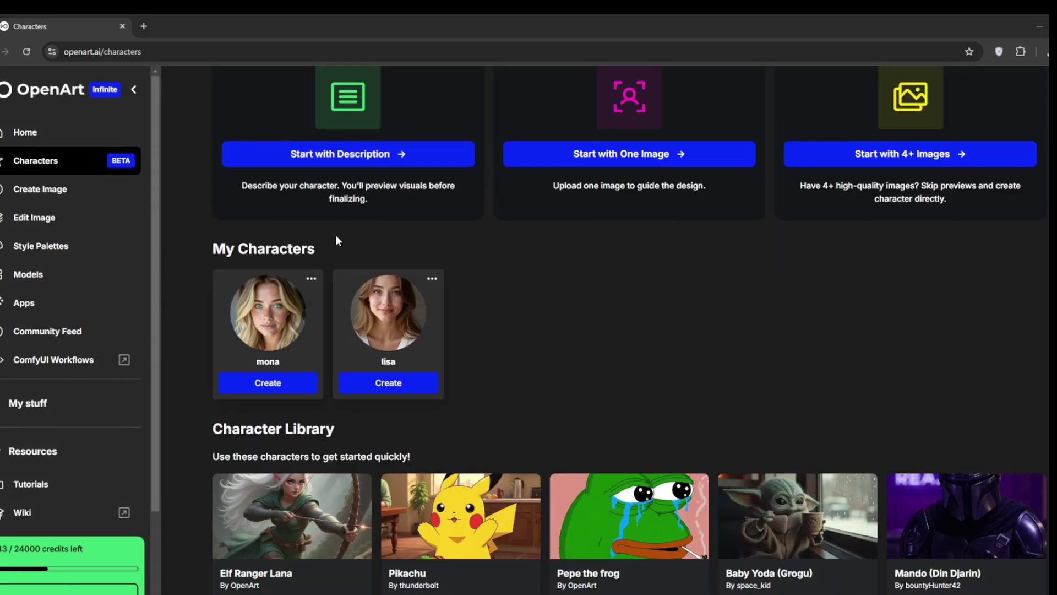
{"action": "left_click_drag", "start_coordinate": [211, 248], "coordinate": [389, 253]}
{"action": "left_click", "coordinate": [440, 246]}
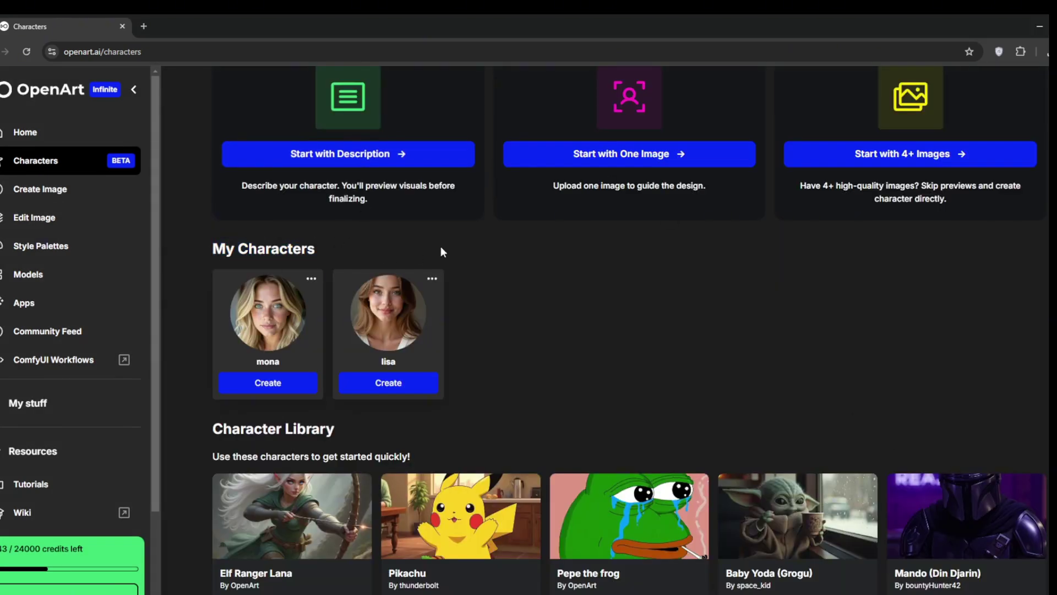
{"action": "left_click", "coordinate": [280, 385]}
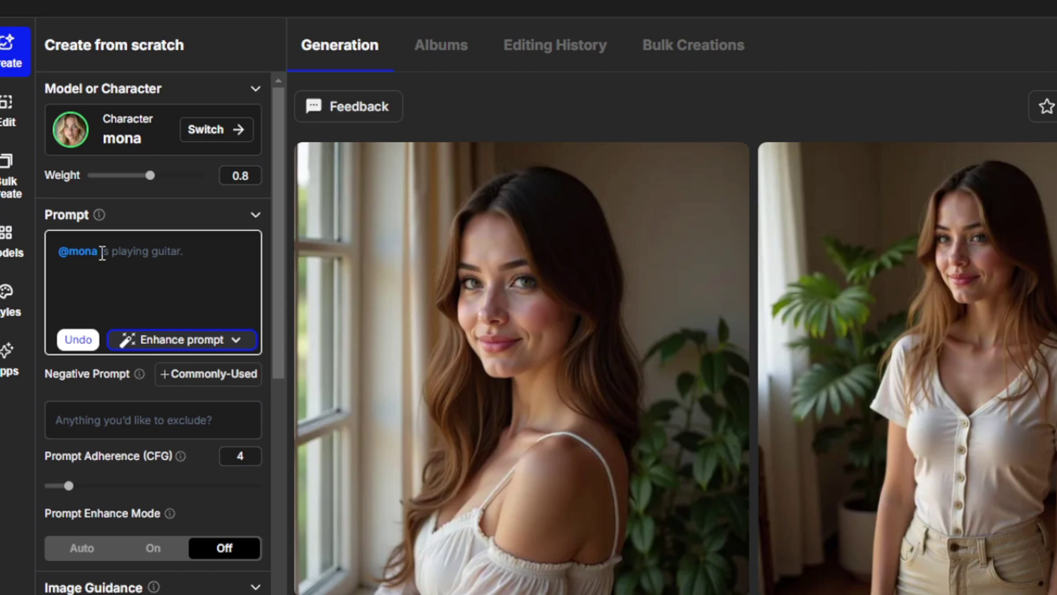
Examine the characters available for switching and return to the image prompt with mona kept as the character.
{"action": "left_click_drag", "start_coordinate": [54, 264], "coordinate": [20, 263]}
{"action": "left_click", "coordinate": [139, 290]}
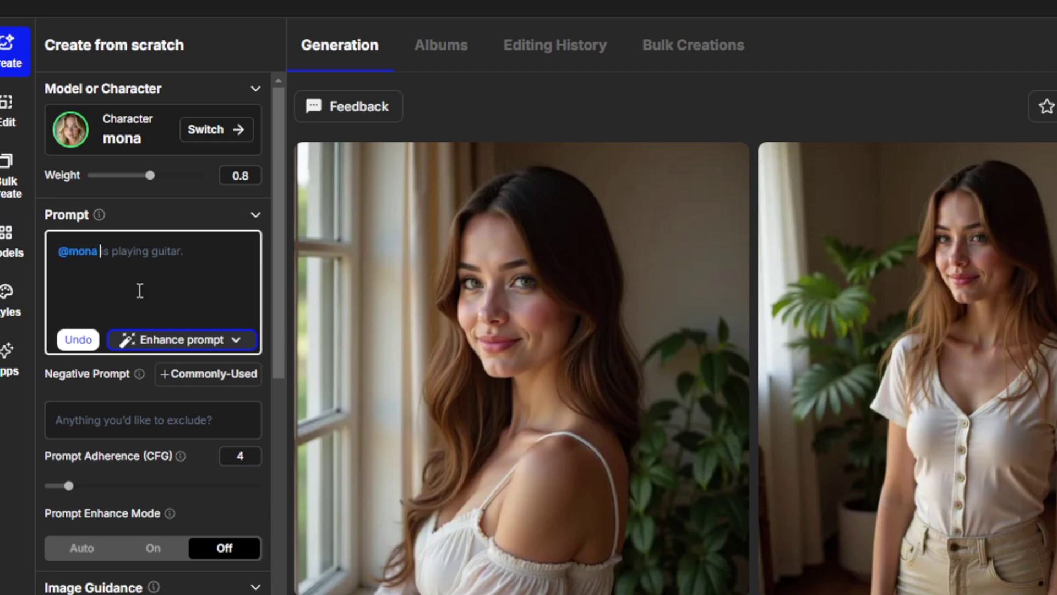
{"action": "left_click", "coordinate": [119, 135]}
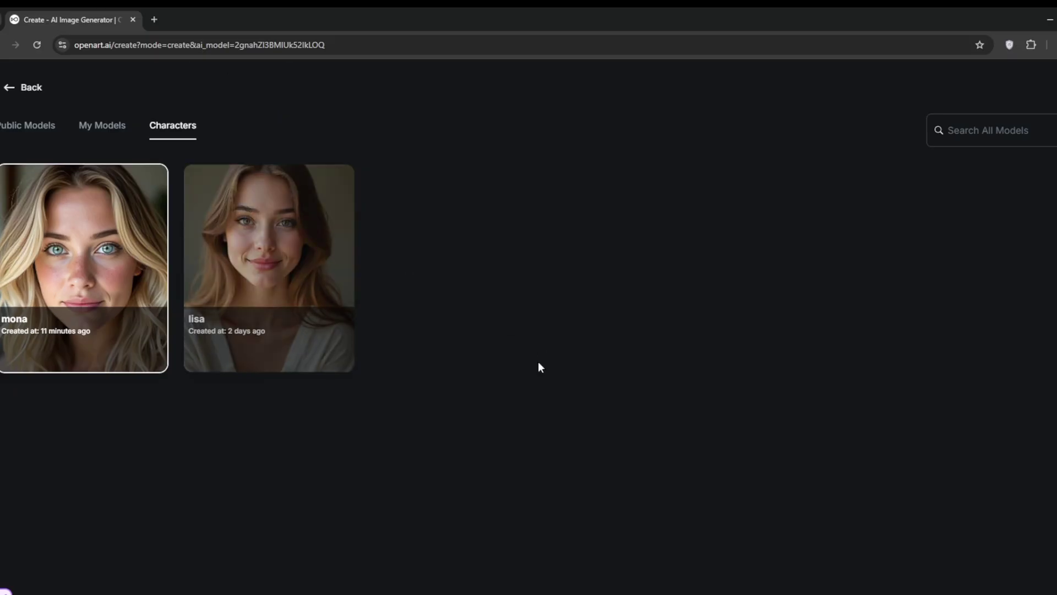
{"action": "left_click", "coordinate": [23, 87]}
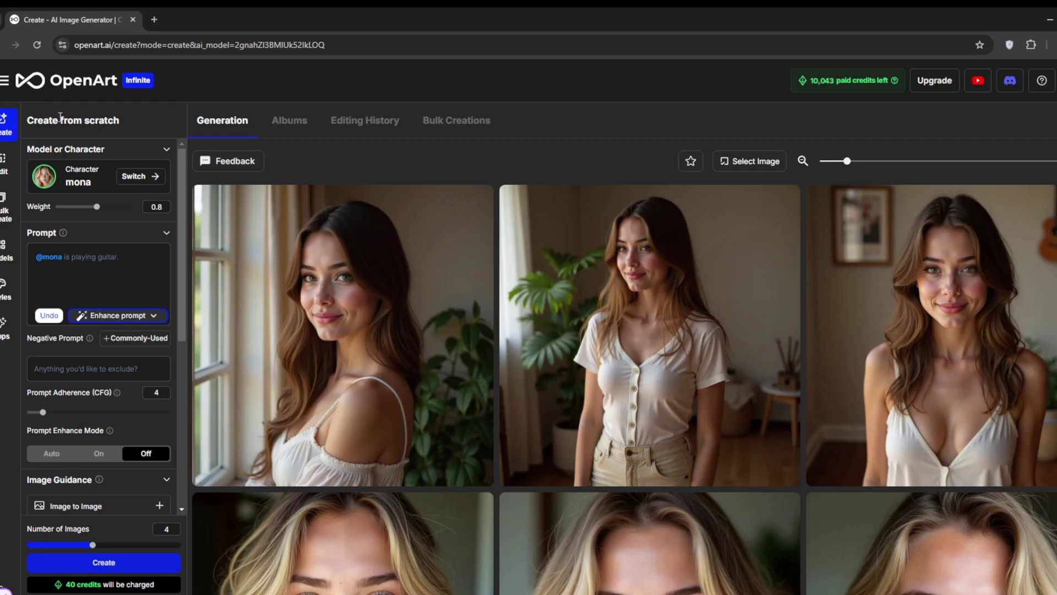
{"action": "left_click", "coordinate": [95, 265]}
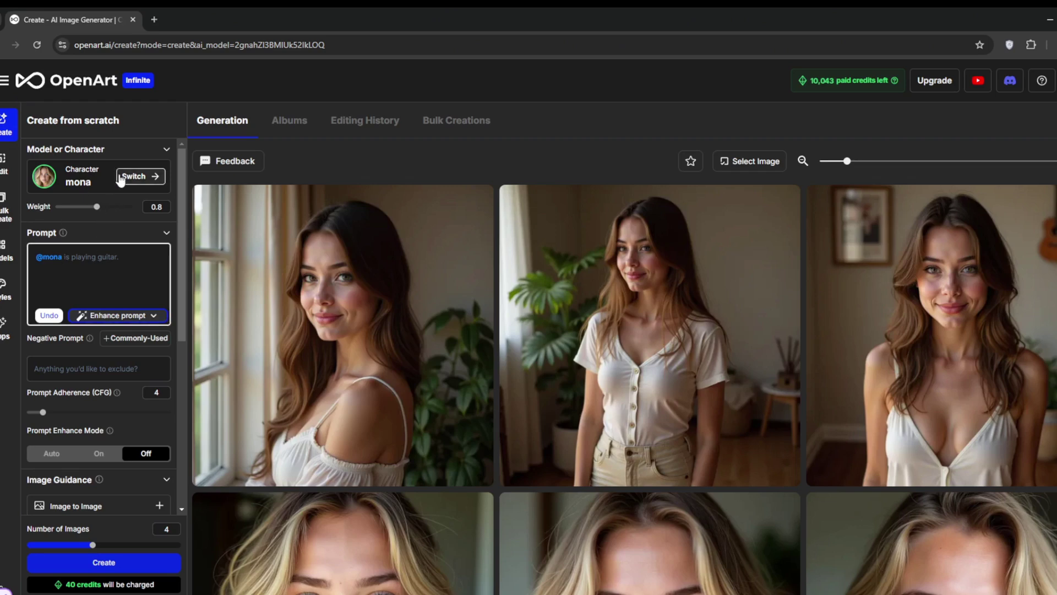
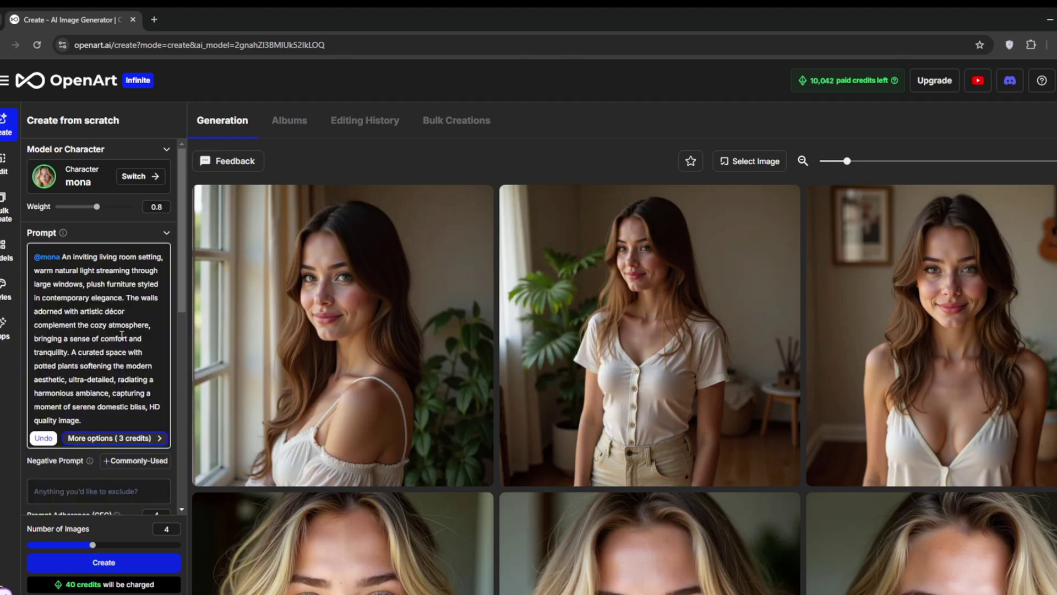
Set the negative prompt to "black hair, low resolution, blurry, background blur".
{"action": "left_click", "coordinate": [54, 490]}
{"action": "type", "text": "black hair, low resolutio"}
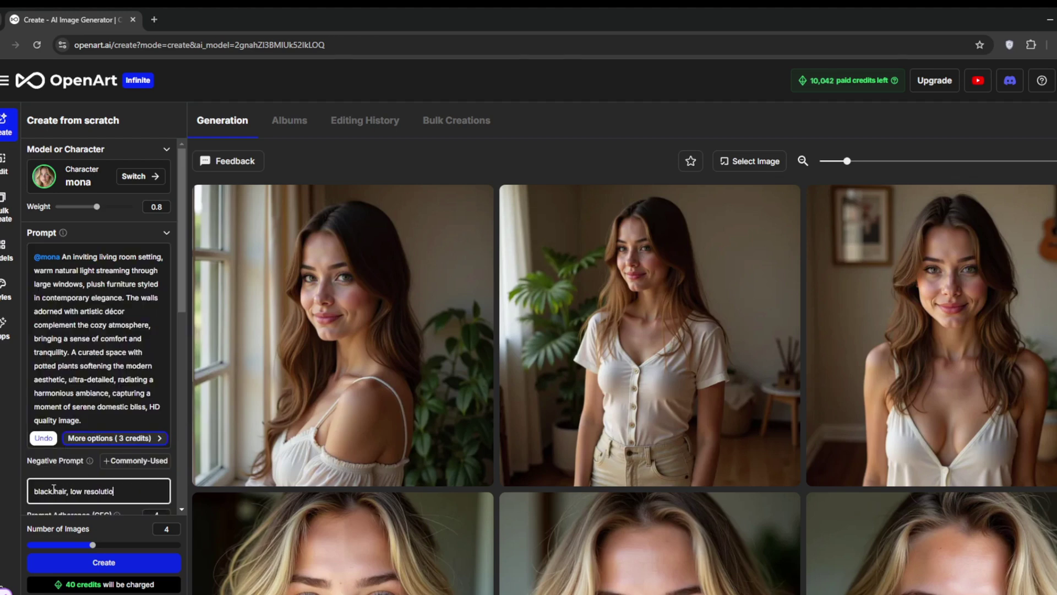
{"action": "type", "text": "n, blurry, background blur"}
Generate the mona living room image with seed 234, x2 upscale and Face Enhance, and check it in the viewer.
{"action": "scroll", "coordinate": [54, 468], "scroll_direction": "down", "scroll_amount": 4}
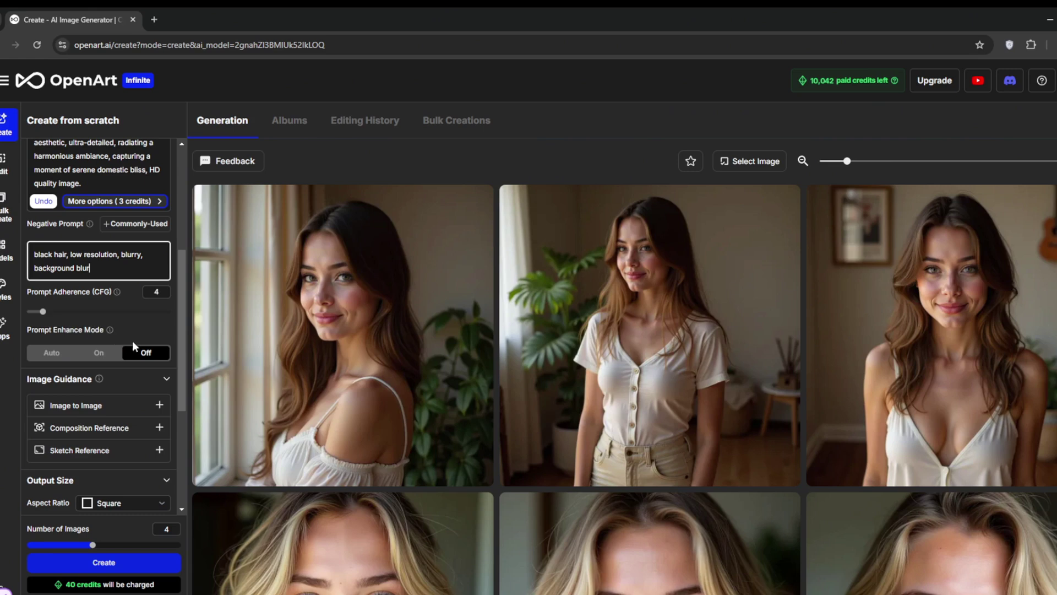
{"action": "scroll", "coordinate": [133, 342], "scroll_direction": "down", "scroll_amount": 3}
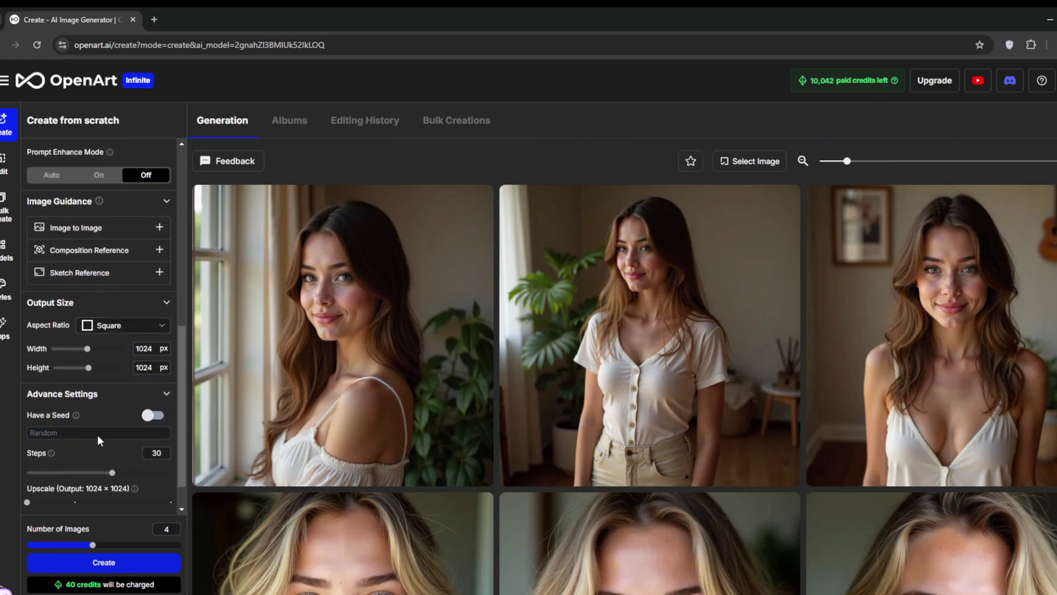
{"action": "scroll", "coordinate": [121, 408], "scroll_direction": "down", "scroll_amount": 1}
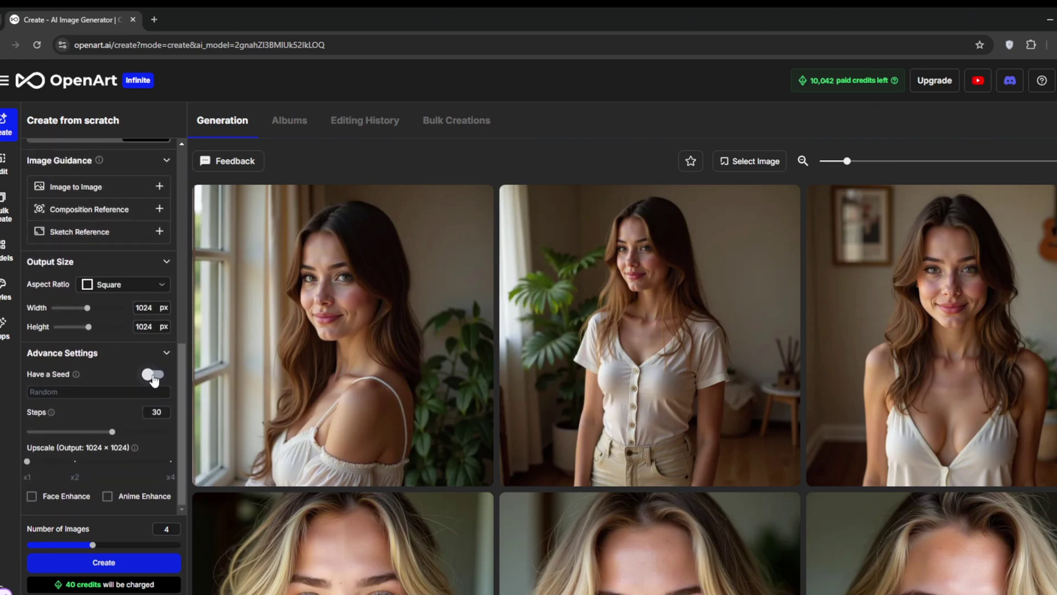
{"action": "left_click", "coordinate": [154, 377]}
{"action": "left_click", "coordinate": [121, 389]}
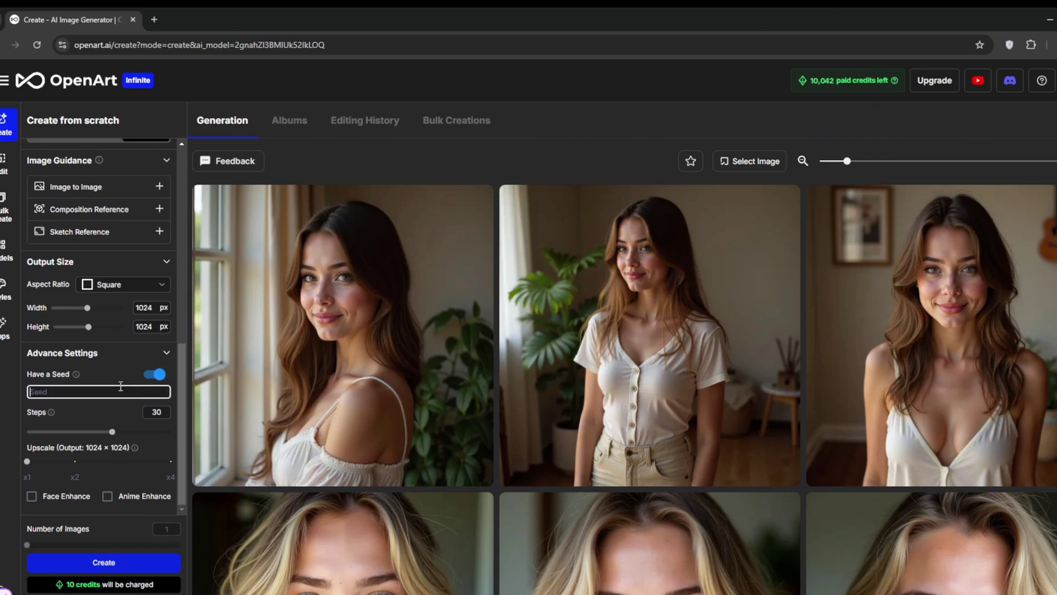
{"action": "type", "text": "234"}
{"action": "left_click", "coordinate": [74, 462]}
{"action": "left_click", "coordinate": [31, 496]}
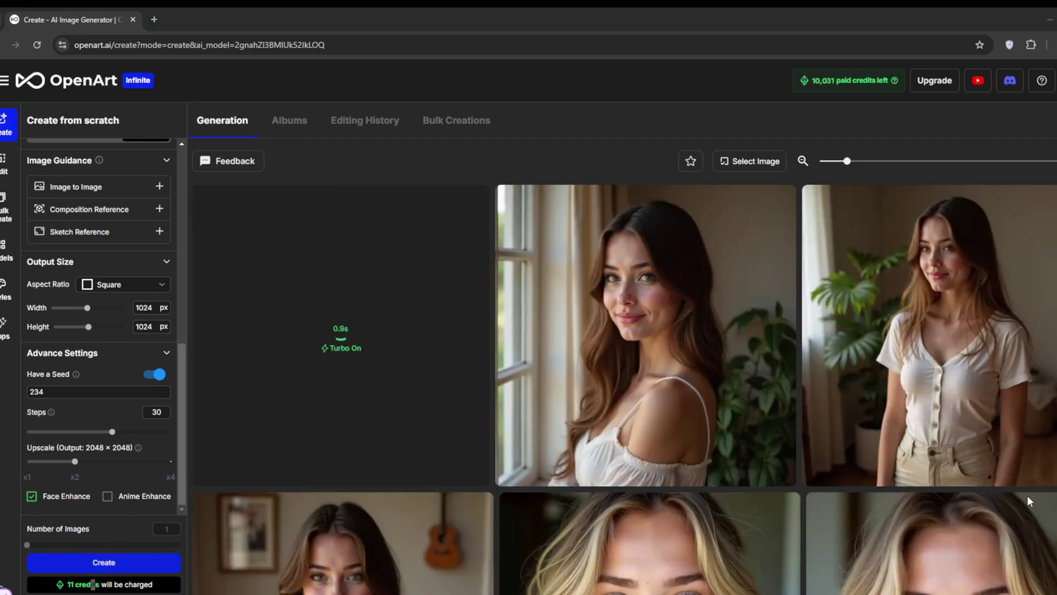
{"action": "left_click", "coordinate": [404, 364]}
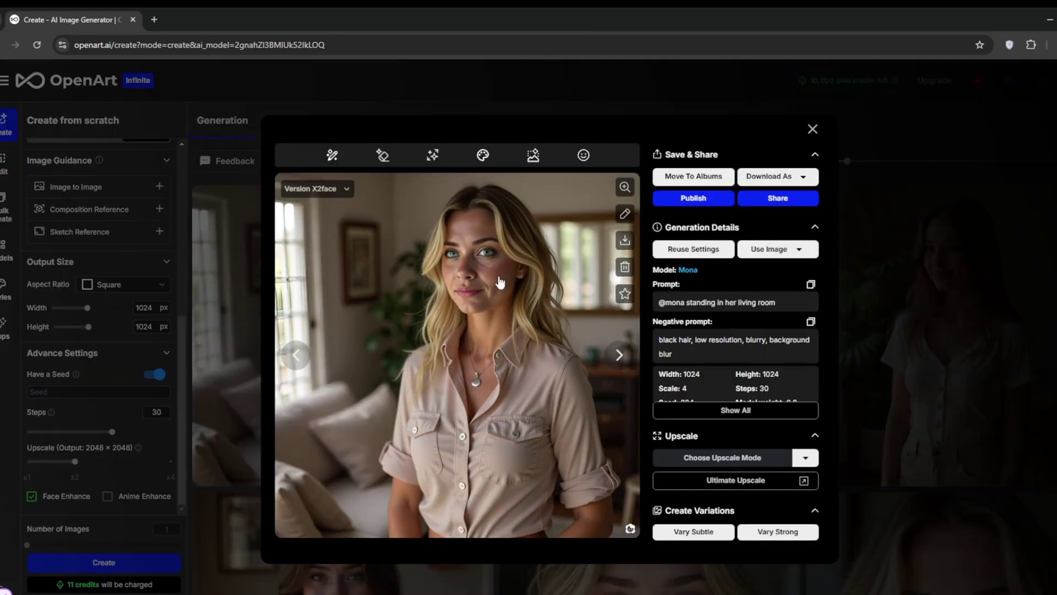
{"action": "left_click", "coordinate": [373, 92]}
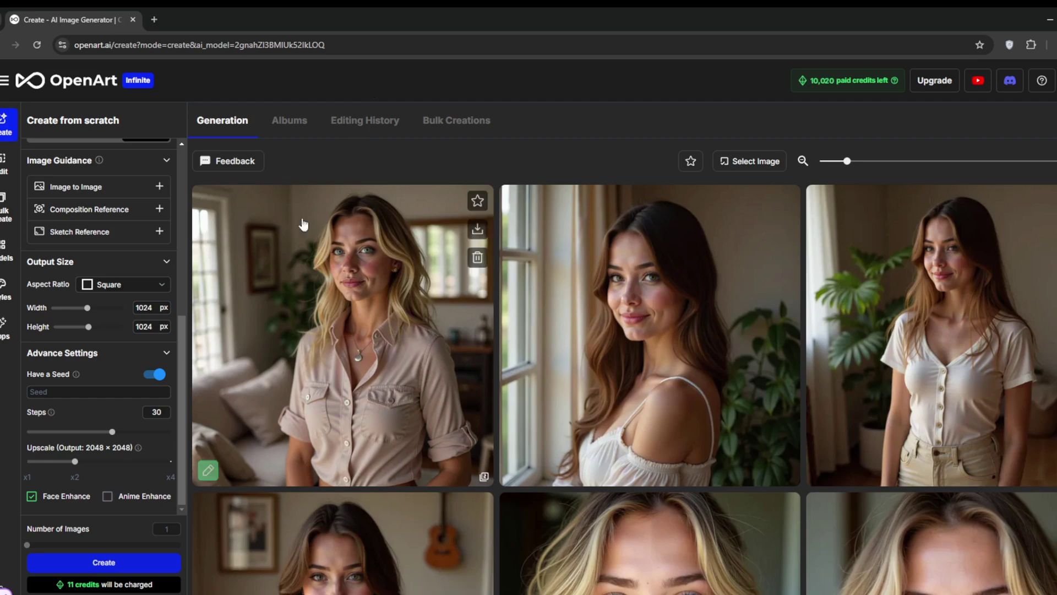
Turn off the custom seed and Face Enhance in the advanced settings.
{"action": "left_click", "coordinate": [159, 376]}
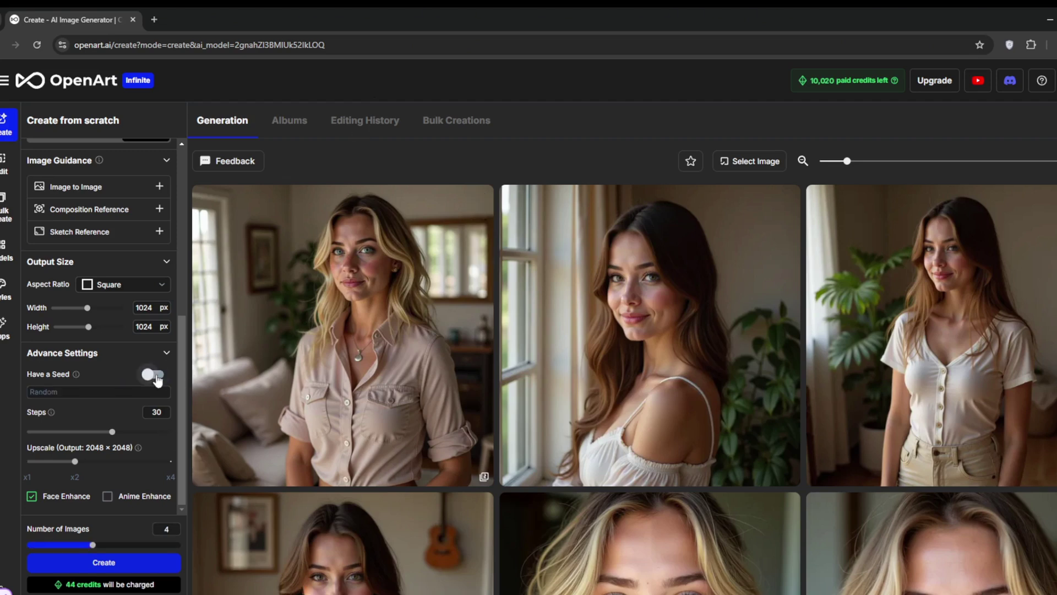
{"action": "scroll", "coordinate": [38, 498], "scroll_direction": "up", "scroll_amount": 2}
{"action": "scroll", "coordinate": [39, 498], "scroll_direction": "down", "scroll_amount": 2}
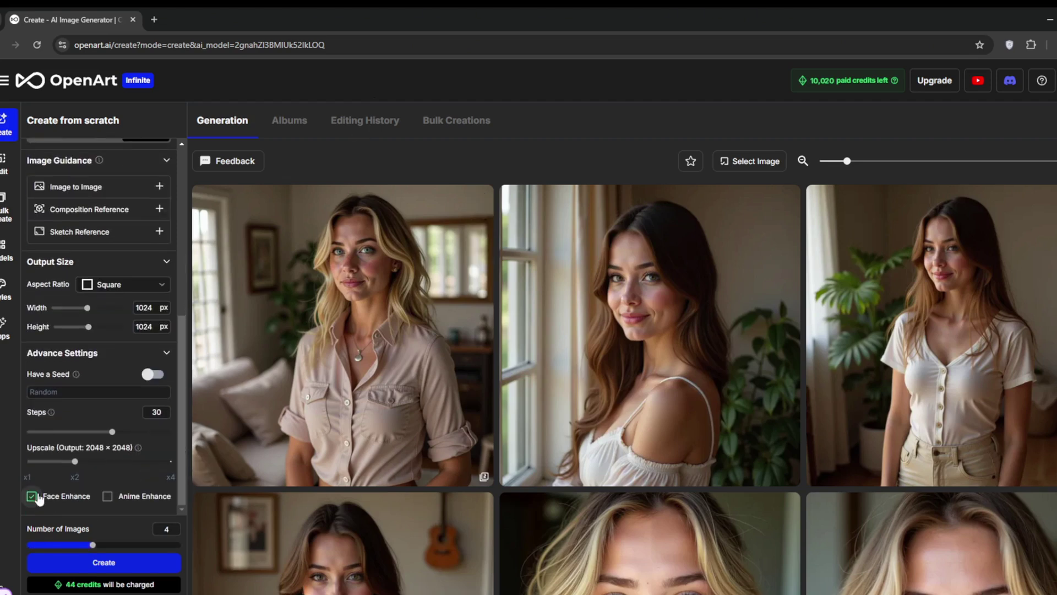
{"action": "left_click", "coordinate": [31, 496]}
{"action": "scroll", "coordinate": [69, 397], "scroll_direction": "up", "scroll_amount": 8}
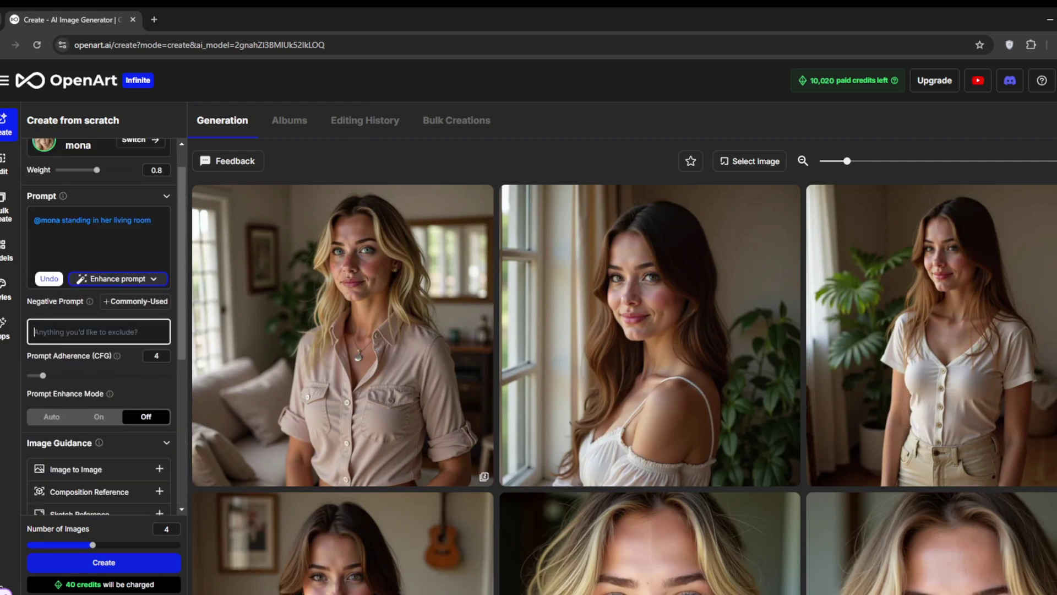
{"action": "left_click_drag", "start_coordinate": [152, 220], "coordinate": [114, 220]}
{"action": "key", "text": "BackSpace"}
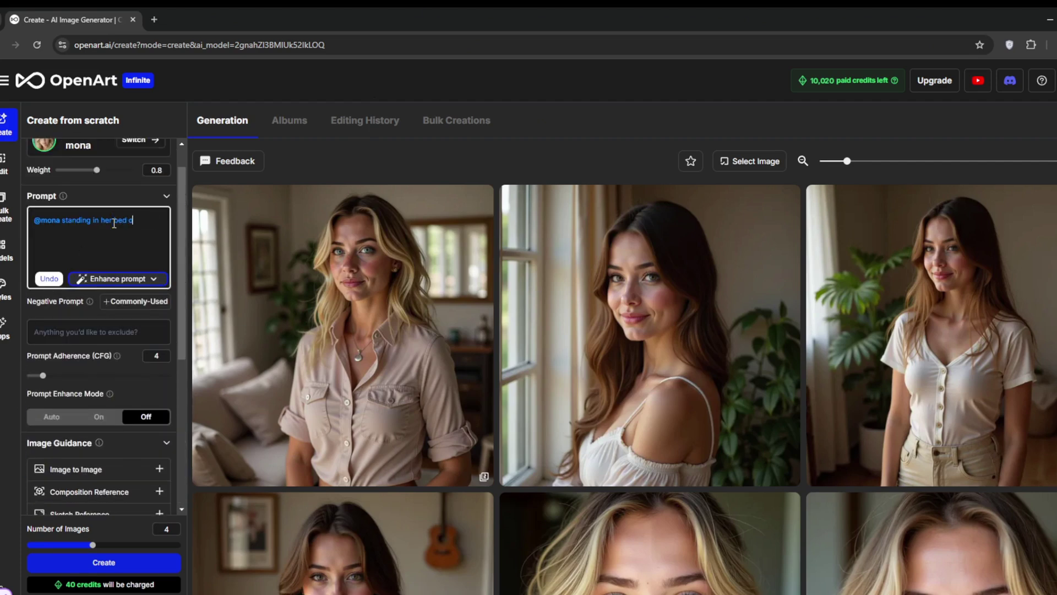
{"action": "left_click", "coordinate": [103, 562]}
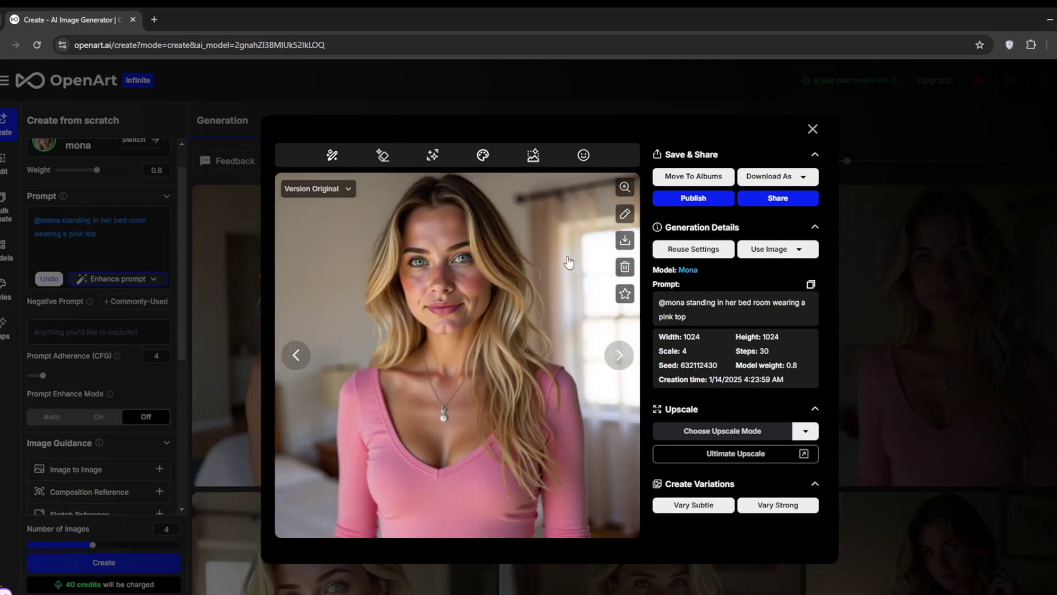
Browse the generated images of mona in a pink top and view the upscale modes offered for one of them.
{"action": "left_click", "coordinate": [614, 358]}
{"action": "left_click", "coordinate": [614, 358]}
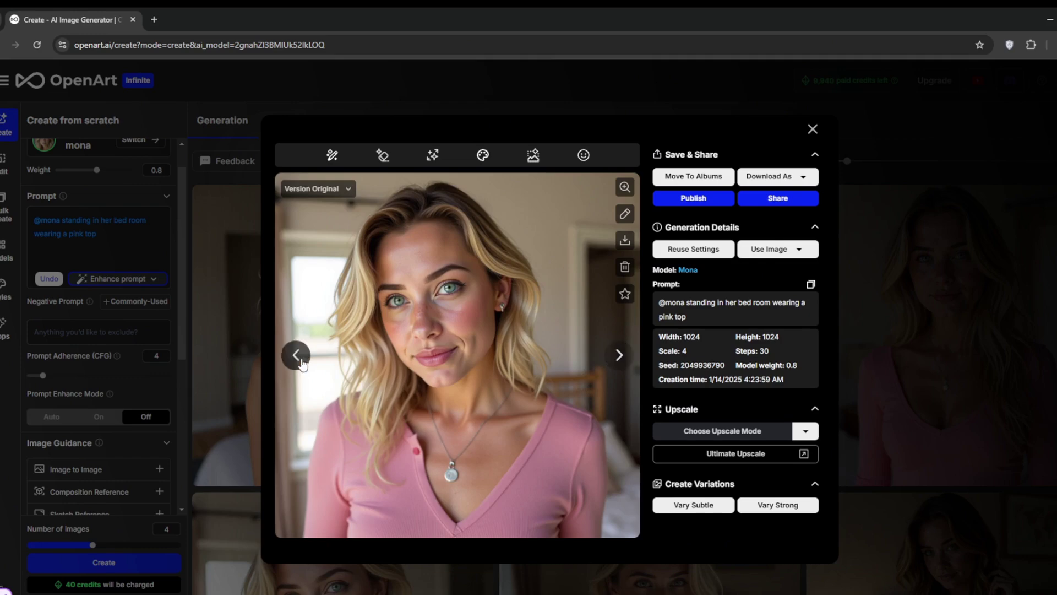
{"action": "left_click", "coordinate": [612, 360]}
{"action": "left_click", "coordinate": [611, 362]}
{"action": "left_click", "coordinate": [610, 363]}
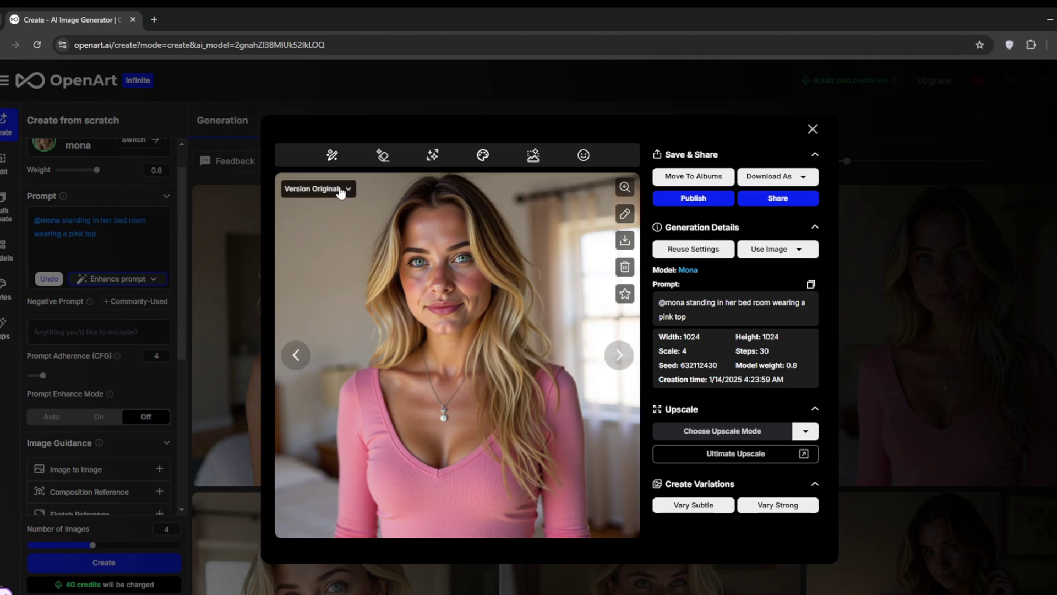
{"action": "left_click", "coordinate": [805, 431]}
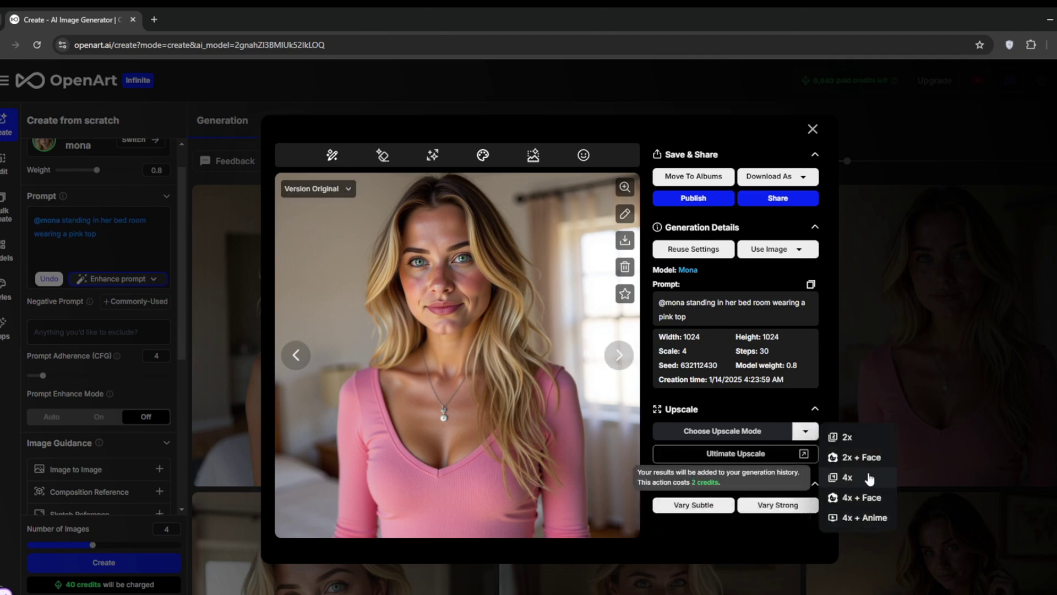
{"action": "left_click", "coordinate": [793, 412]}
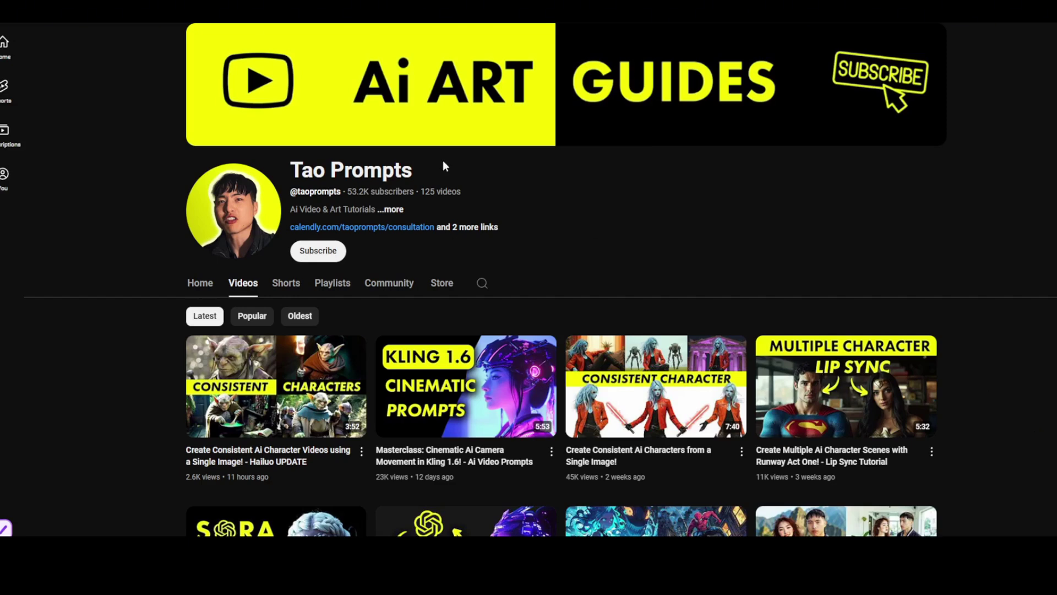
{"action": "left_click_drag", "start_coordinate": [445, 166], "coordinate": [284, 176]}
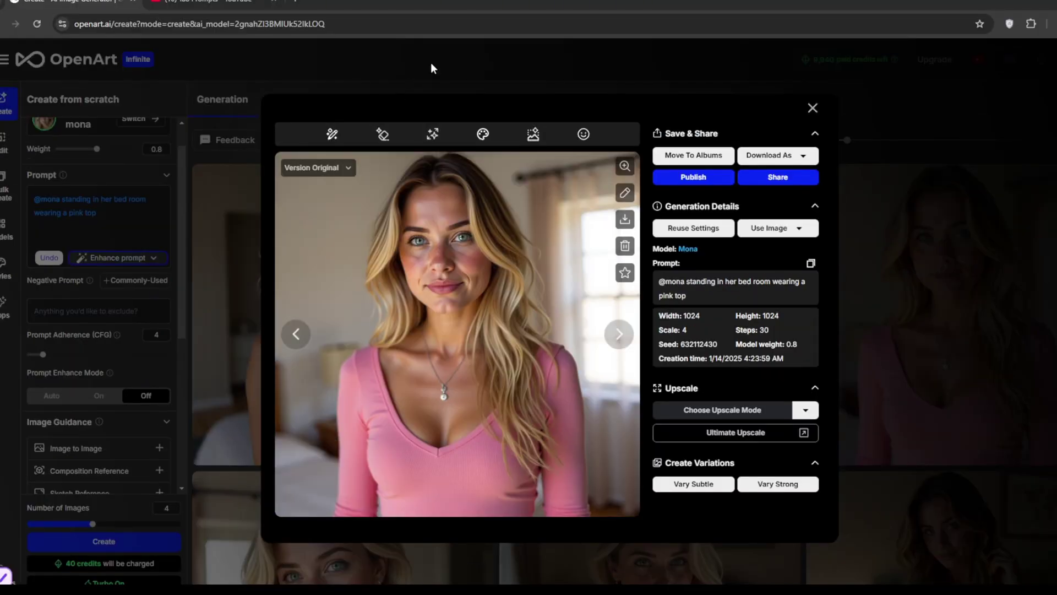
Close the long-sleeved pink top image, open the bedroom image of mona in the pink tank top and download it.
{"action": "left_click", "coordinate": [432, 64]}
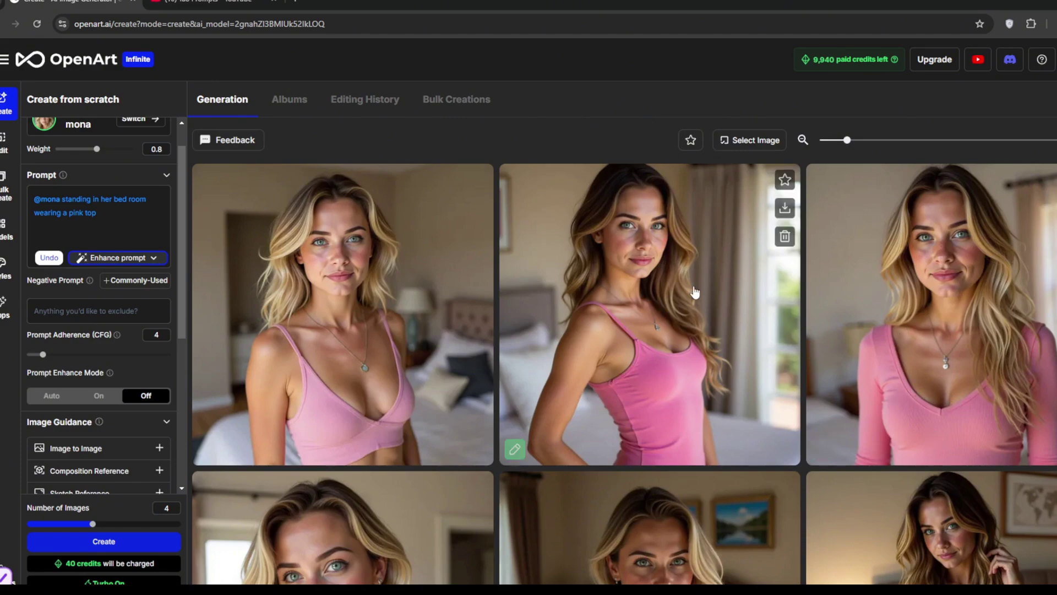
{"action": "left_click", "coordinate": [713, 291]}
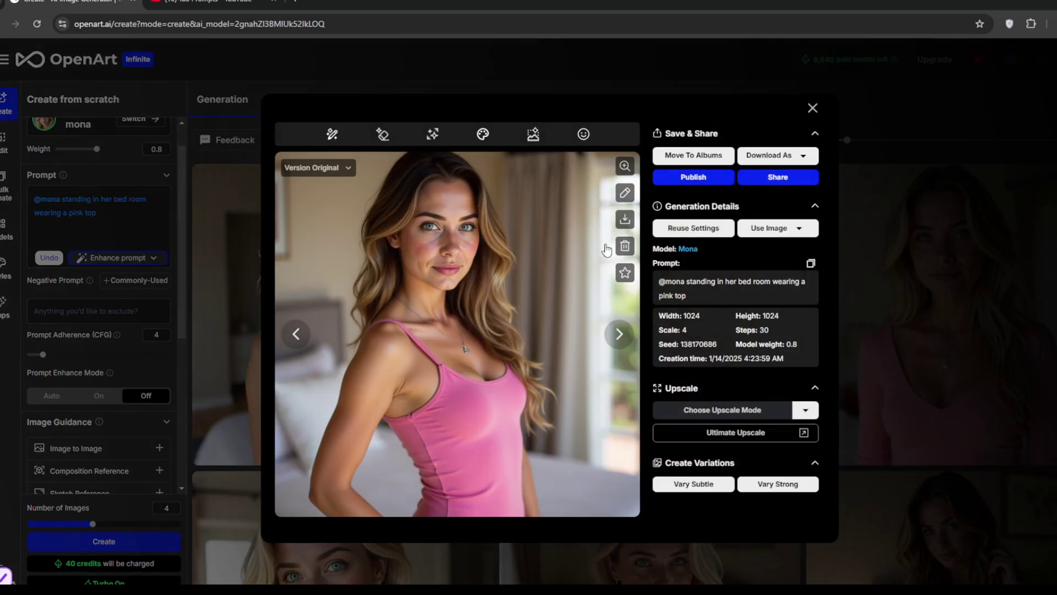
{"action": "left_click", "coordinate": [625, 220]}
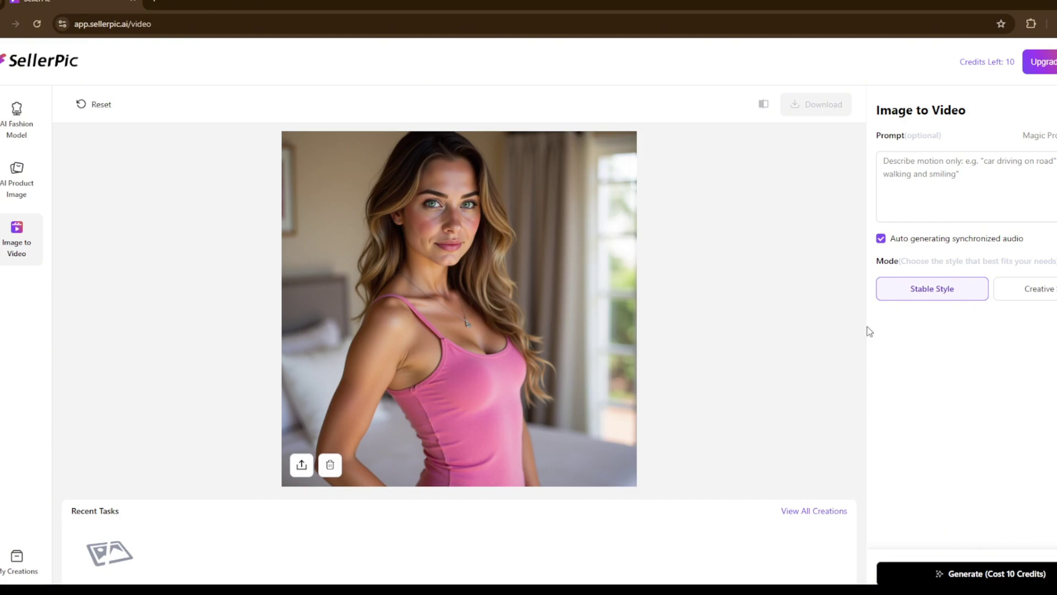
In SellerPic, turn off synchronized audio and generate a Stable Style video from "woman turns around. she faces her head left and right.".
{"action": "left_click", "coordinate": [882, 242]}
{"action": "left_click", "coordinate": [921, 164]}
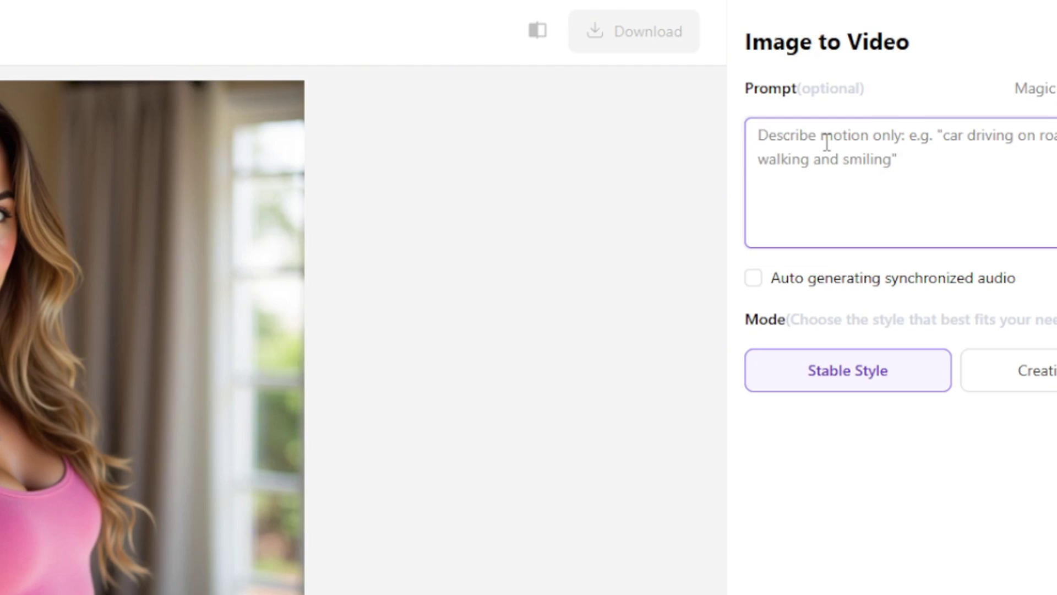
{"action": "type", "text": "woman "}
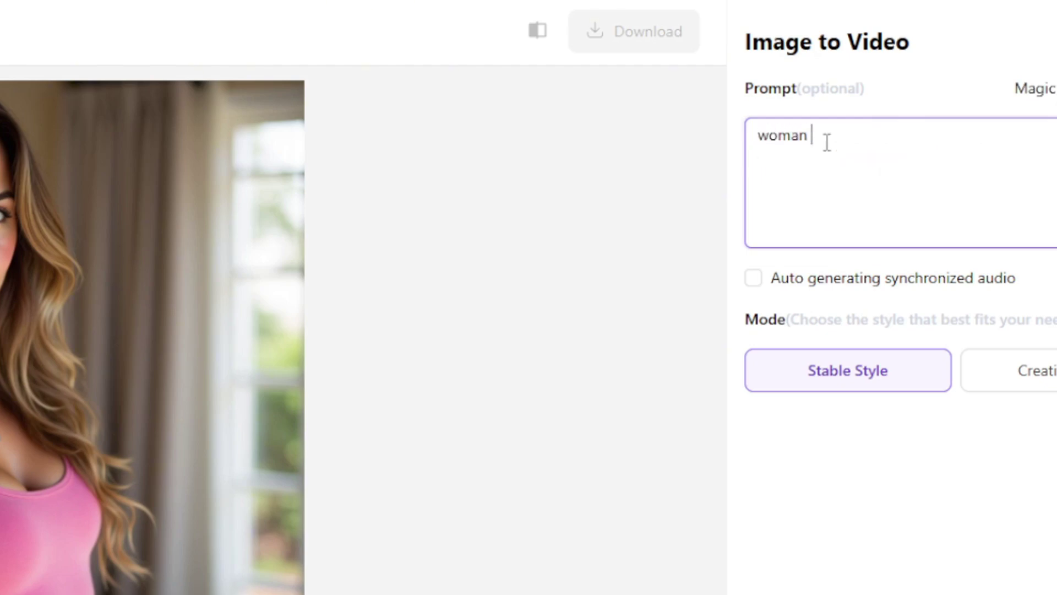
{"action": "type", "text": "turns around. she"}
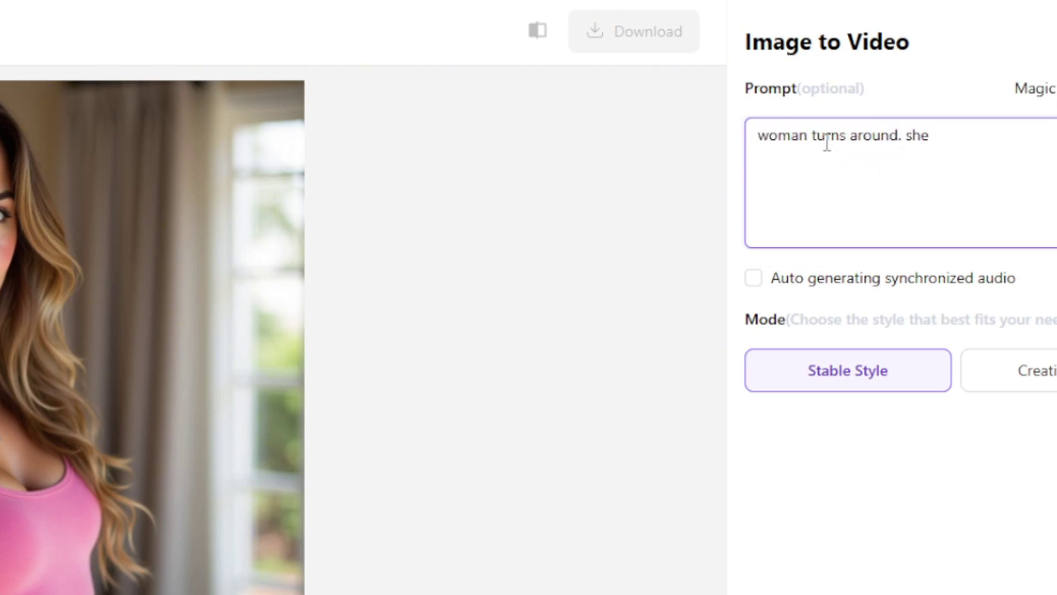
{"action": "type", "text": " faces her head left"}
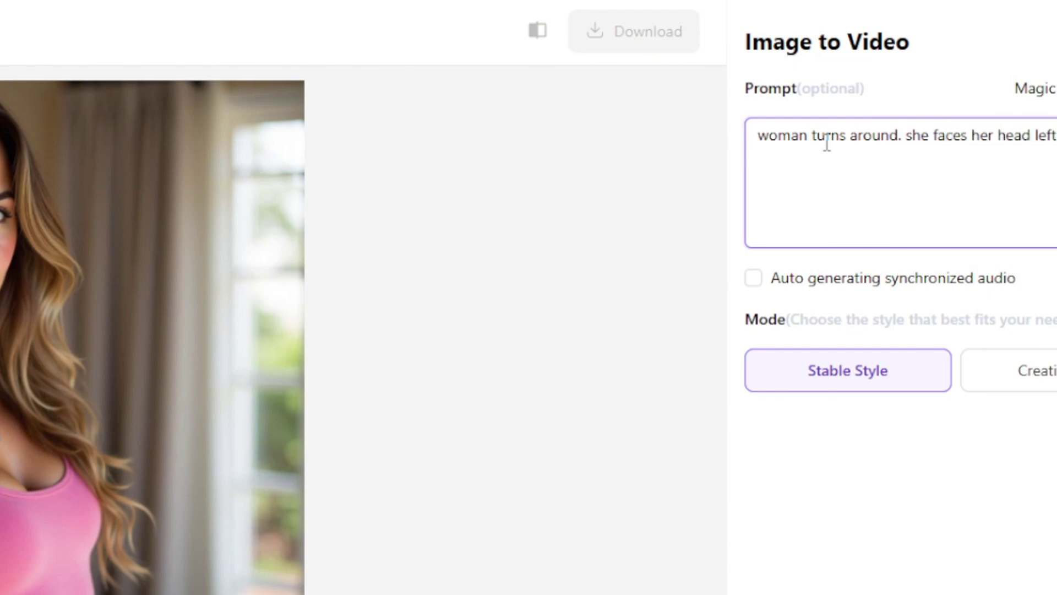
{"action": "type", "text": " and right."}
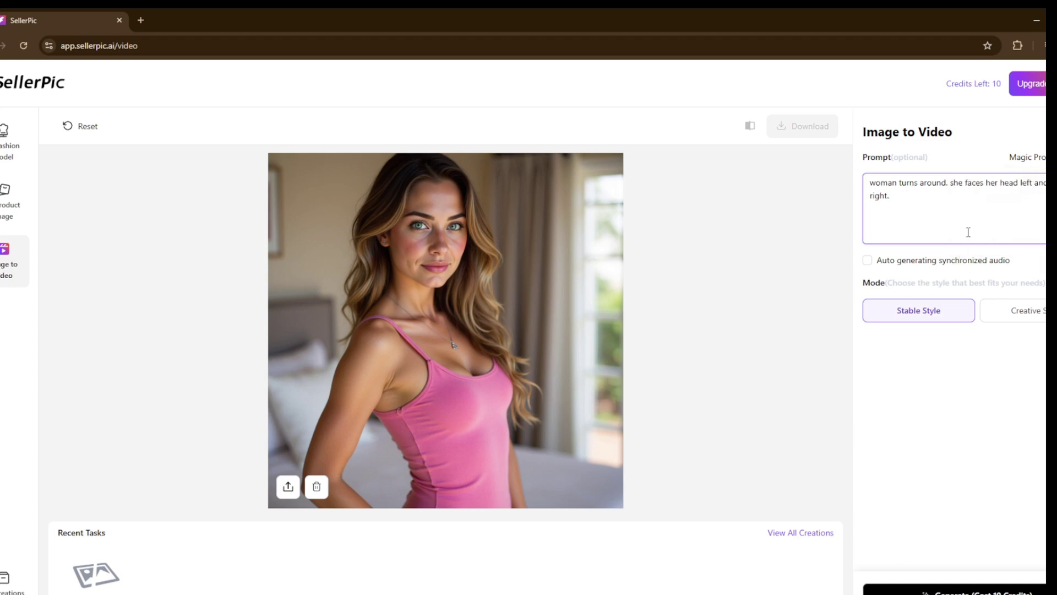
{"action": "left_click", "coordinate": [985, 588]}
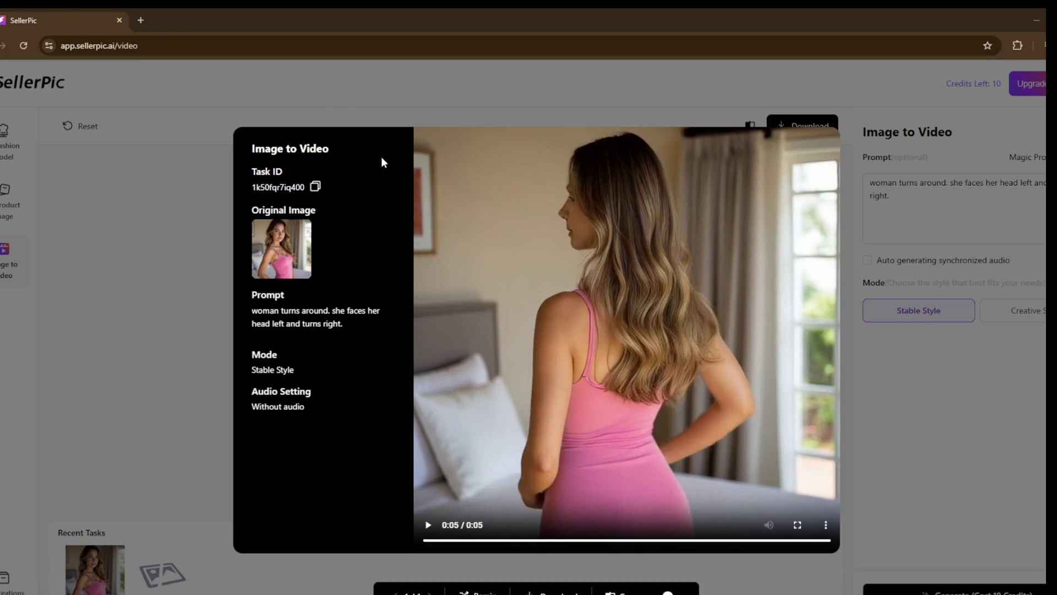
Check the generated video of the woman turning around and download it.
{"action": "left_click", "coordinate": [539, 478]}
{"action": "left_click", "coordinate": [432, 310]}
{"action": "left_click", "coordinate": [825, 524]}
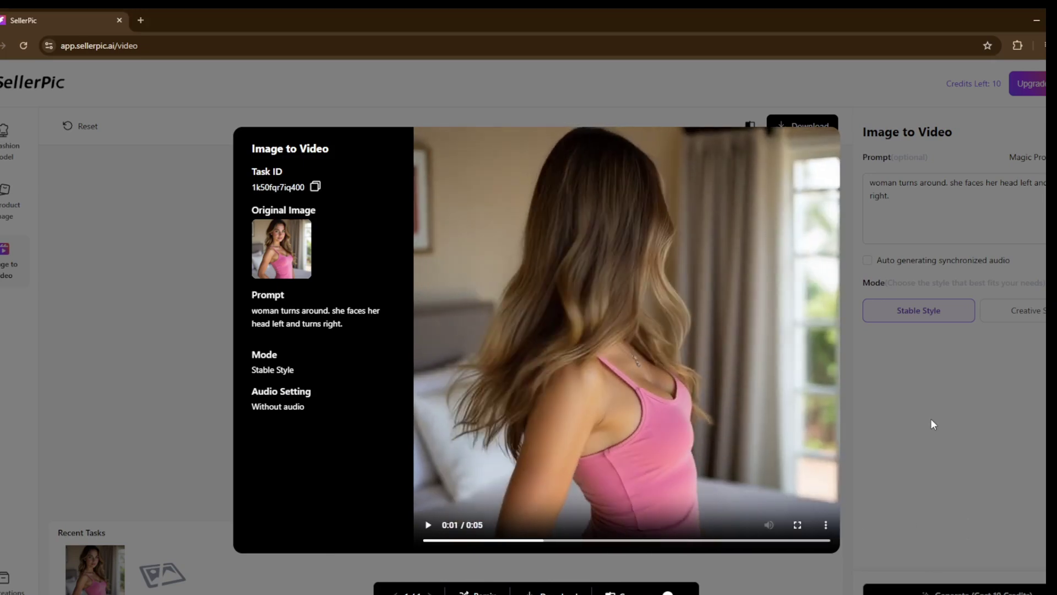
{"action": "left_click", "coordinate": [931, 419]}
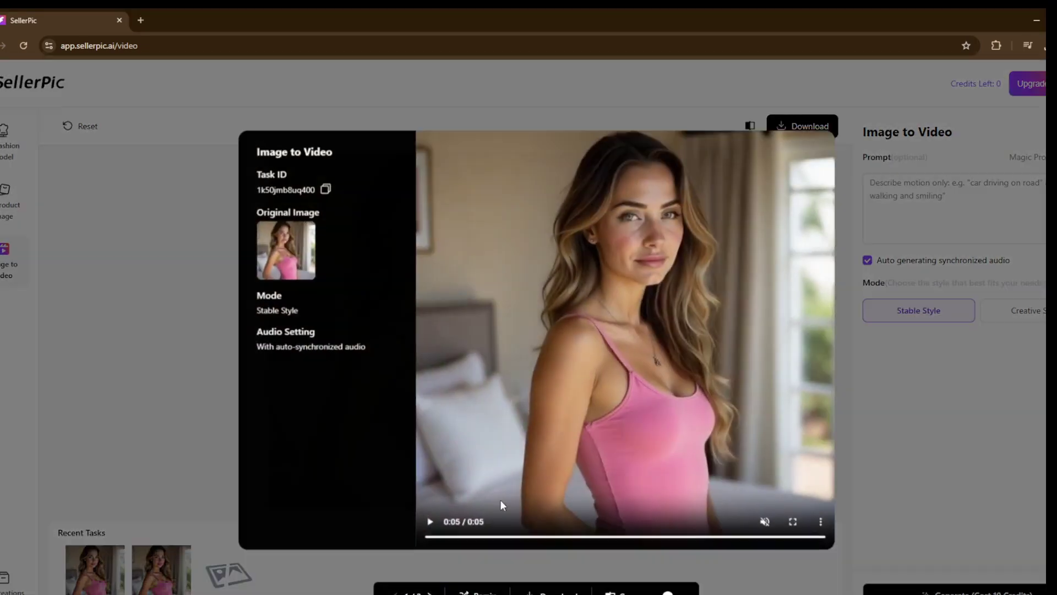
Play the second video, made without a prompt and with auto-synchronized audio, download it and close the preview.
{"action": "left_click", "coordinate": [430, 521]}
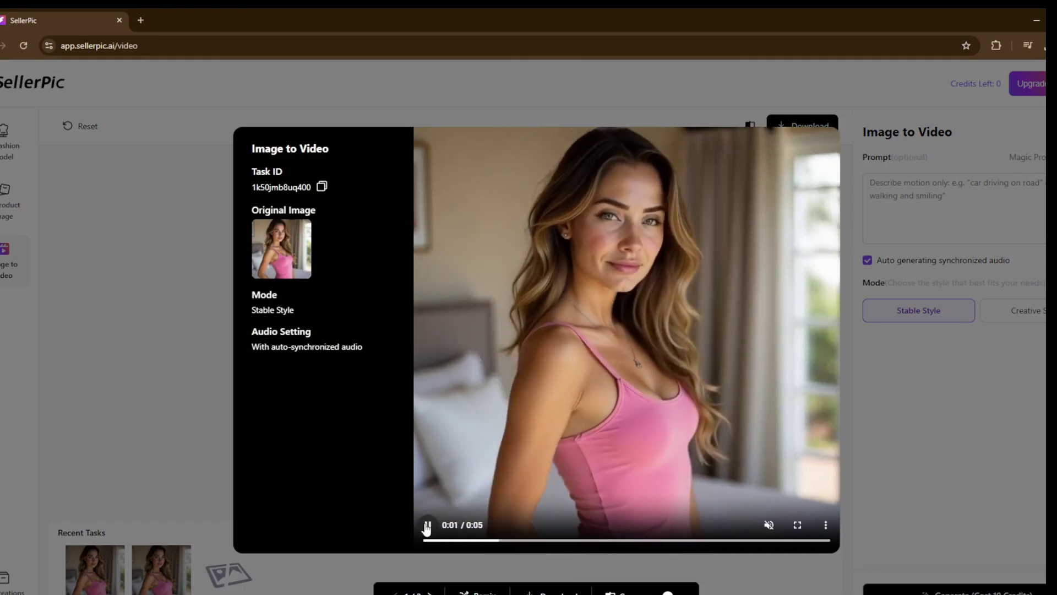
{"action": "left_click", "coordinate": [825, 525]}
{"action": "left_click", "coordinate": [935, 413]}
{"action": "left_click", "coordinate": [934, 413]}
{"action": "left_click", "coordinate": [803, 134]}
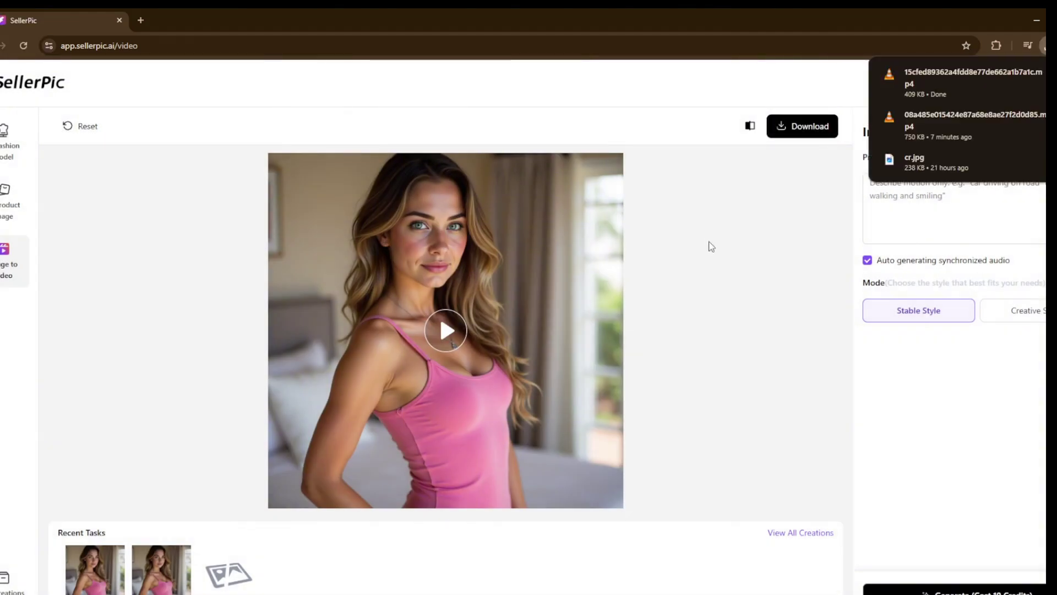
Search Google in a new tab for ezgif video to PNG and load the second downloaded video into the Video to animated PNG converter.
{"action": "right_click", "coordinate": [892, 171]}
{"action": "left_click", "coordinate": [823, 472]}
{"action": "key", "text": "ctrl+t"}
{"action": "left_click", "coordinate": [252, 48]}
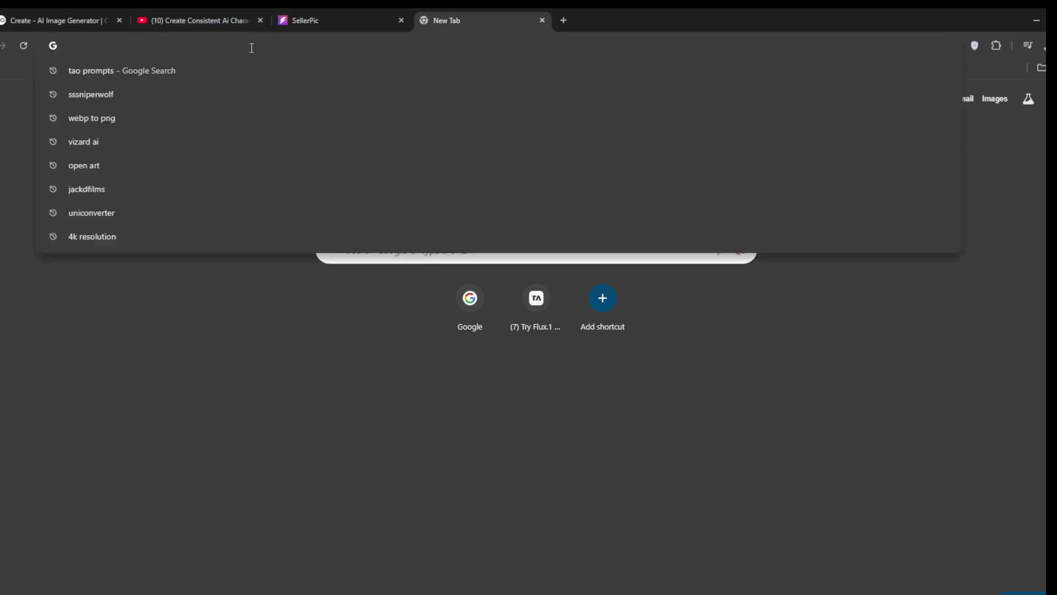
{"action": "type", "text": "ezgif"}
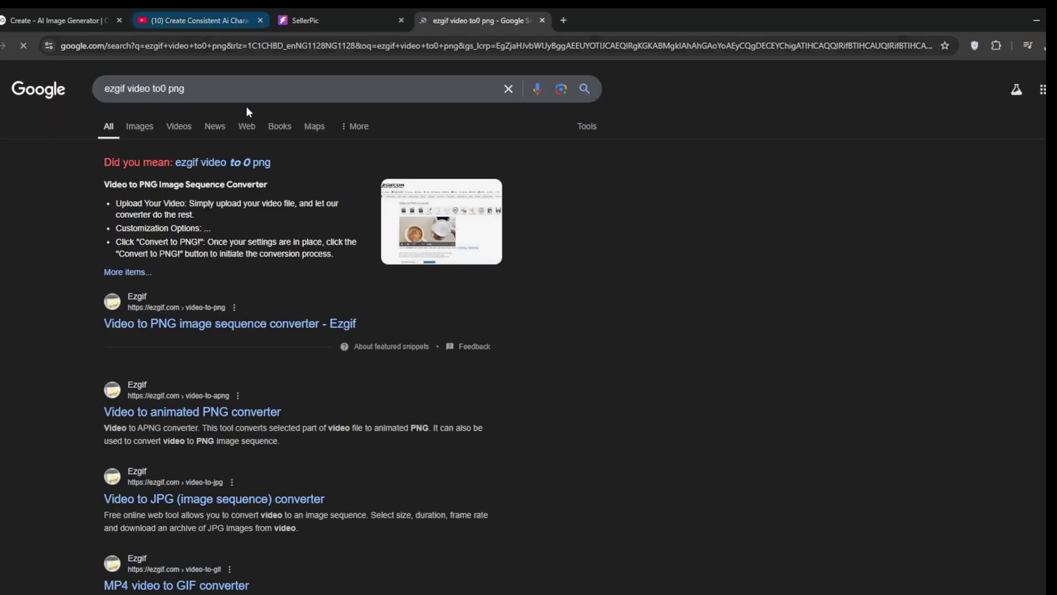
{"action": "left_click", "coordinate": [192, 415]}
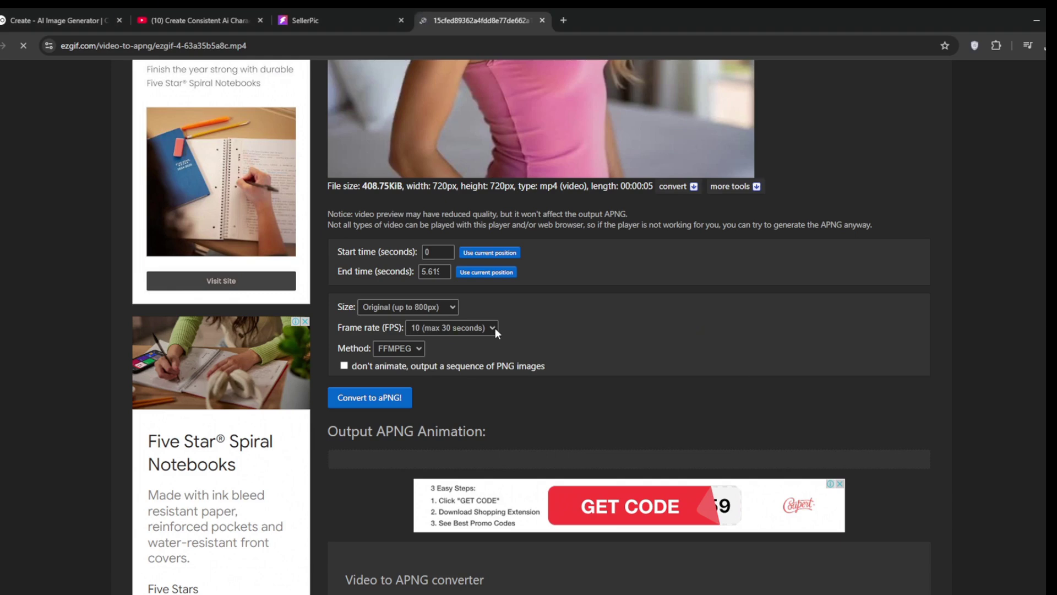
Set the animated PNG conversion's frame rate to 20 (max 15 seconds).
{"action": "left_click", "coordinate": [494, 328]}
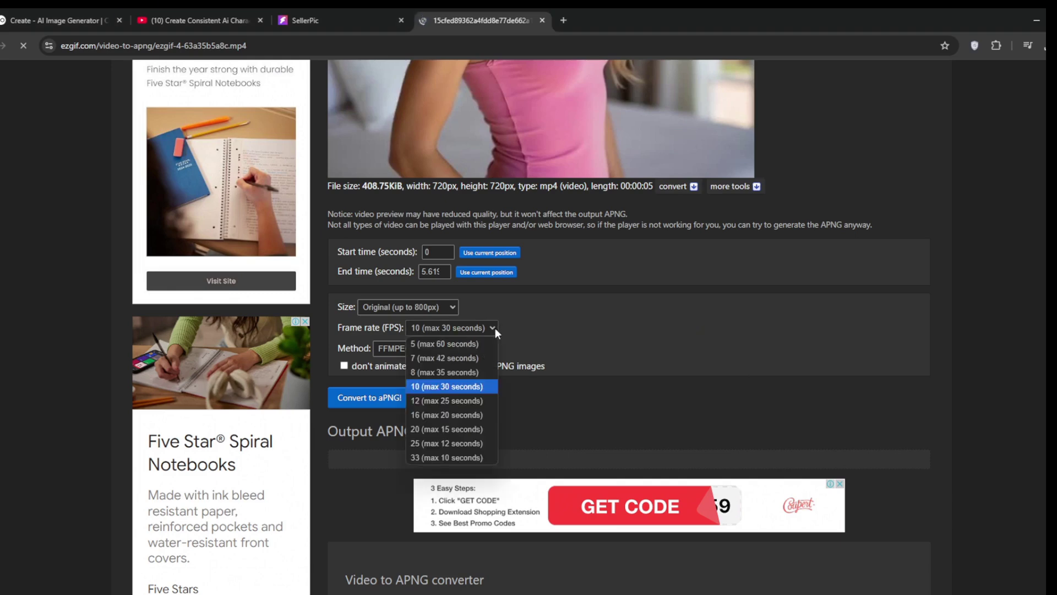
{"action": "left_click", "coordinate": [443, 429]}
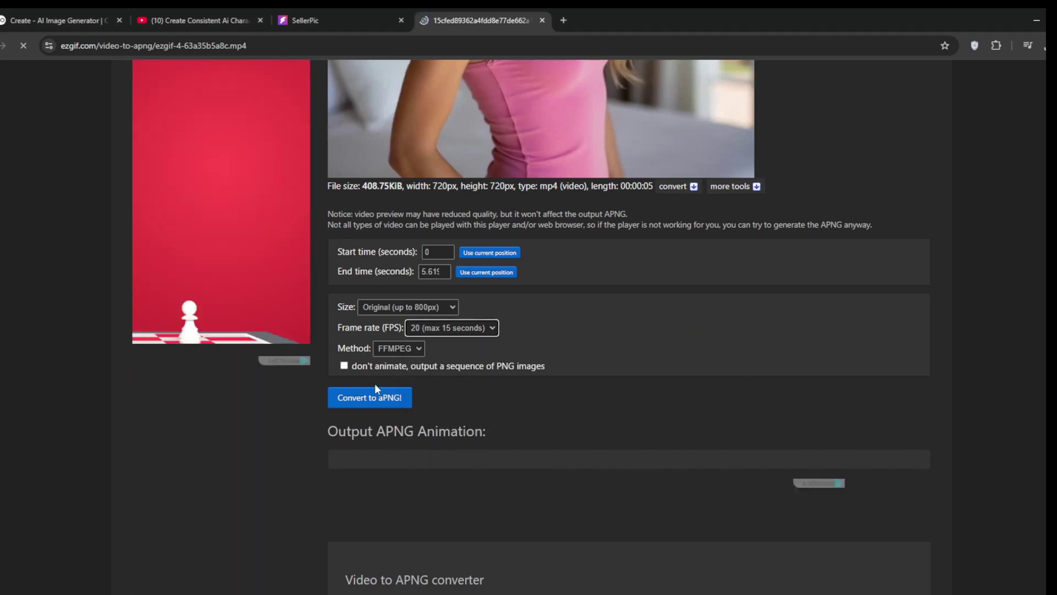
Switch to the Video to PNG converter and convert the loaded video into PNG frames.
{"action": "scroll", "coordinate": [956, 532], "scroll_direction": "up", "scroll_amount": 4}
{"action": "scroll", "coordinate": [953, 528], "scroll_direction": "up", "scroll_amount": 4}
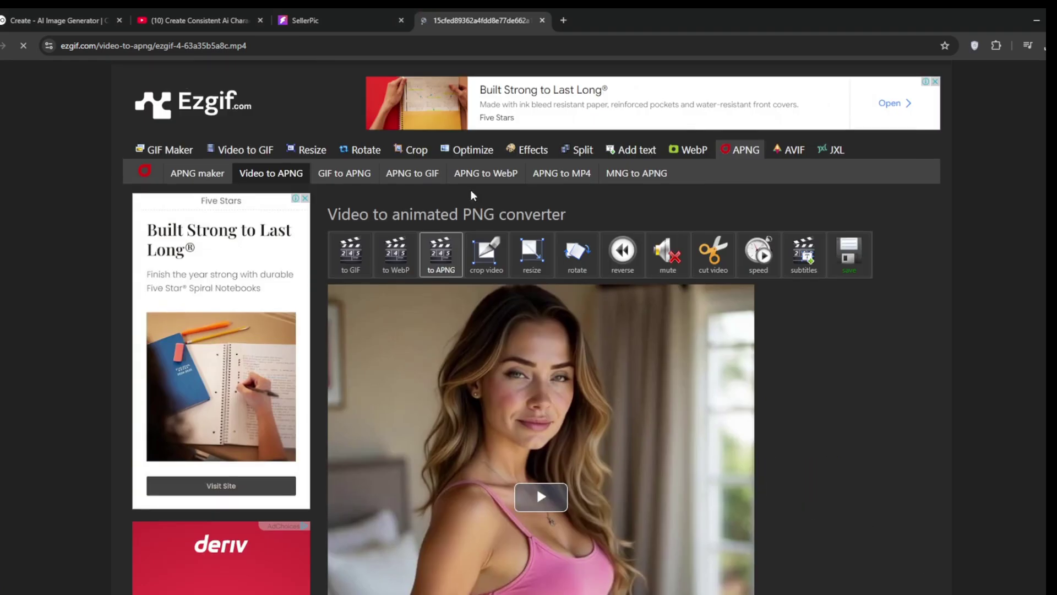
{"action": "left_click", "coordinate": [243, 148]}
{"action": "left_click", "coordinate": [825, 179]}
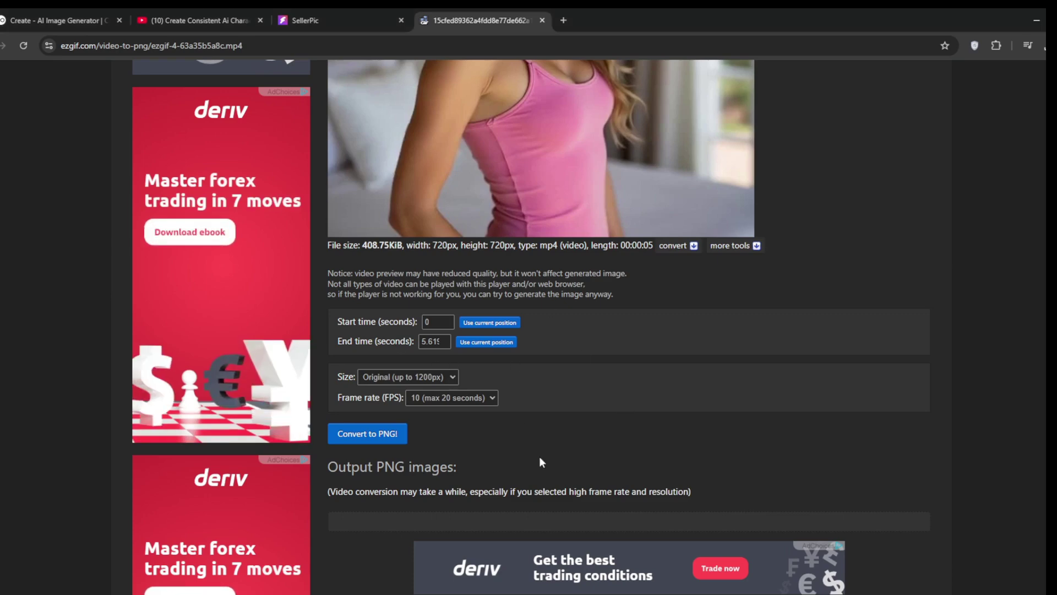
{"action": "left_click", "coordinate": [377, 435]}
{"action": "scroll", "coordinate": [376, 438], "scroll_direction": "down", "scroll_amount": 5}
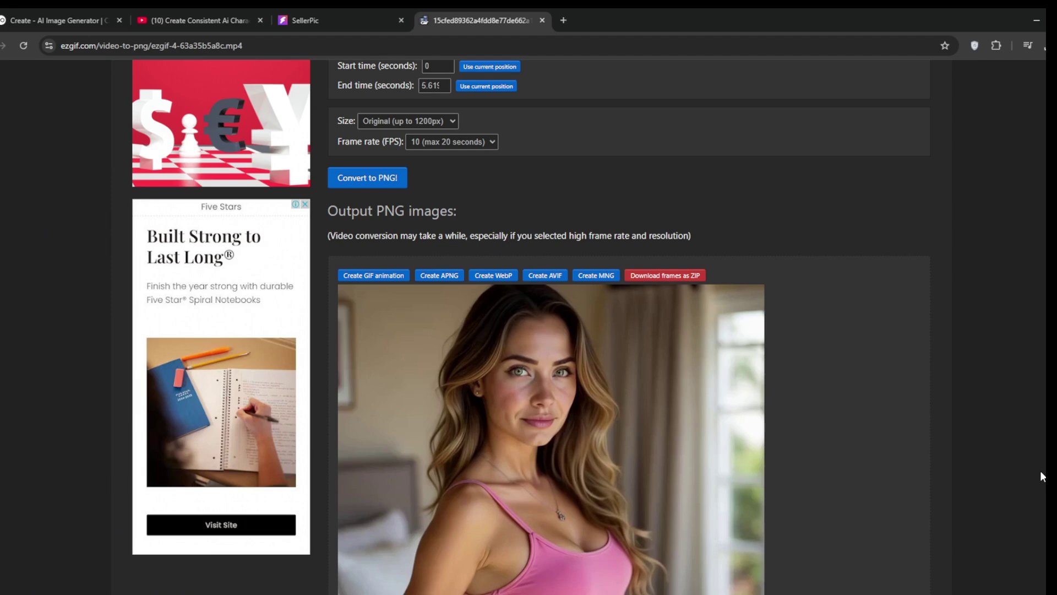
Save the first extracted frame as ezgif-frame-001.png.
{"action": "right_click", "coordinate": [563, 444]}
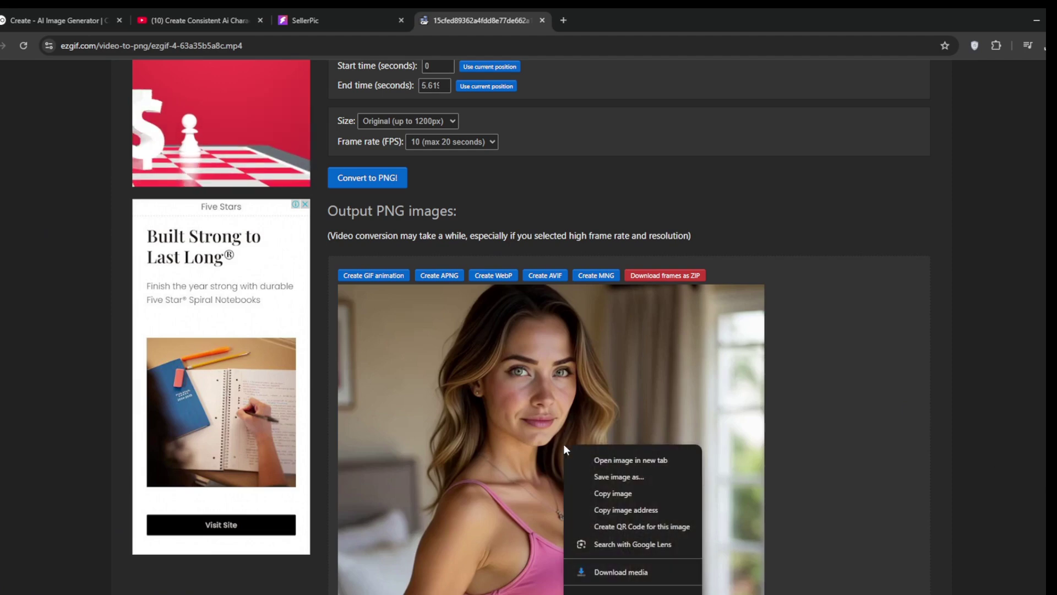
{"action": "left_click", "coordinate": [634, 477]}
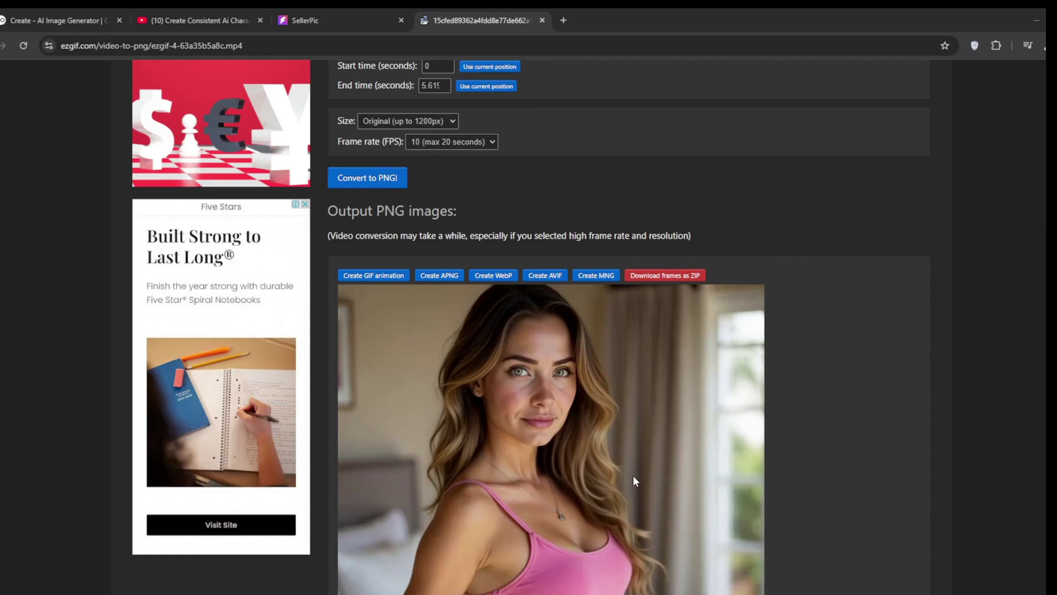
{"action": "key", "text": "Return"}
Find a frame further down where the woman's head is slightly turned but still faces the camera, and save it as an image.
{"action": "scroll", "coordinate": [633, 476], "scroll_direction": "down", "scroll_amount": 12}
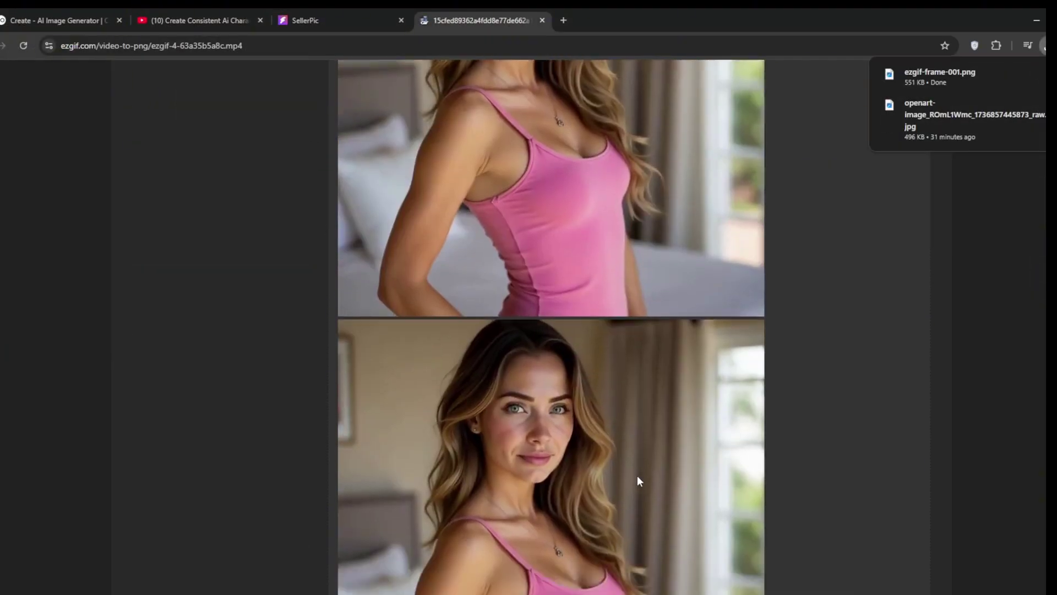
{"action": "scroll", "coordinate": [638, 476], "scroll_direction": "down", "scroll_amount": 10}
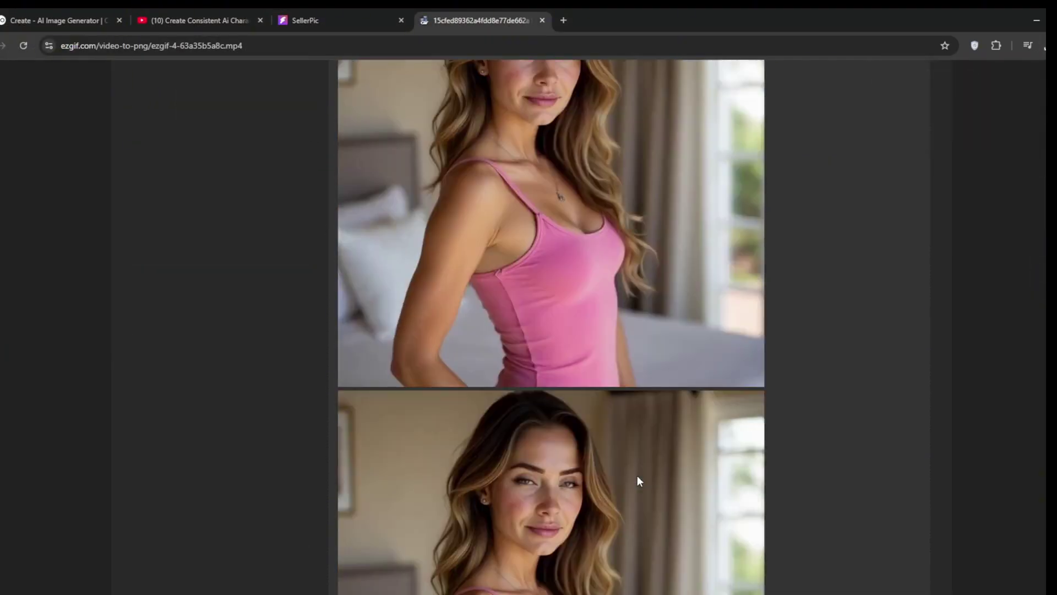
{"action": "scroll", "coordinate": [578, 475], "scroll_direction": "down", "scroll_amount": 10}
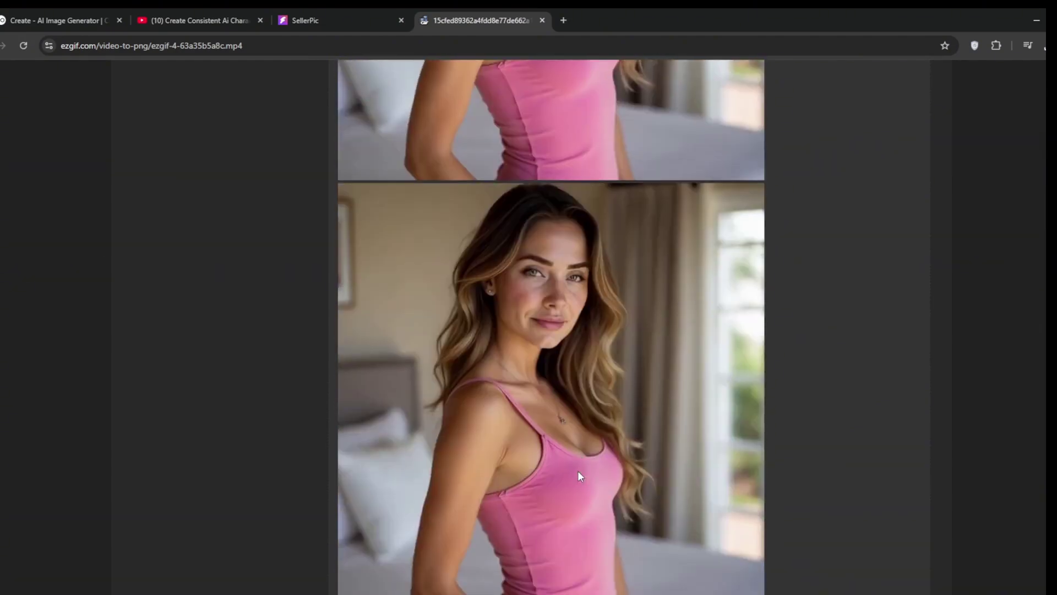
{"action": "scroll", "coordinate": [577, 470], "scroll_direction": "down", "scroll_amount": 4}
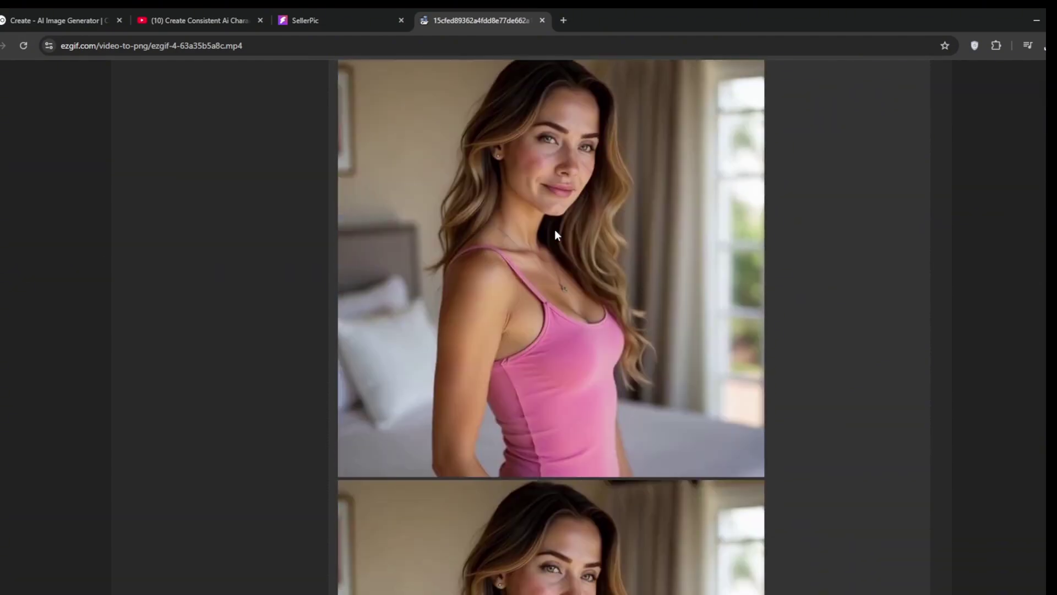
{"action": "right_click", "coordinate": [554, 229]}
{"action": "left_click", "coordinate": [632, 263]}
{"action": "key", "text": "Return"}
Save the frame where the woman looks away from the camera toward the window.
{"action": "scroll", "coordinate": [636, 270], "scroll_direction": "down", "scroll_amount": 7}
{"action": "right_click", "coordinate": [559, 282]}
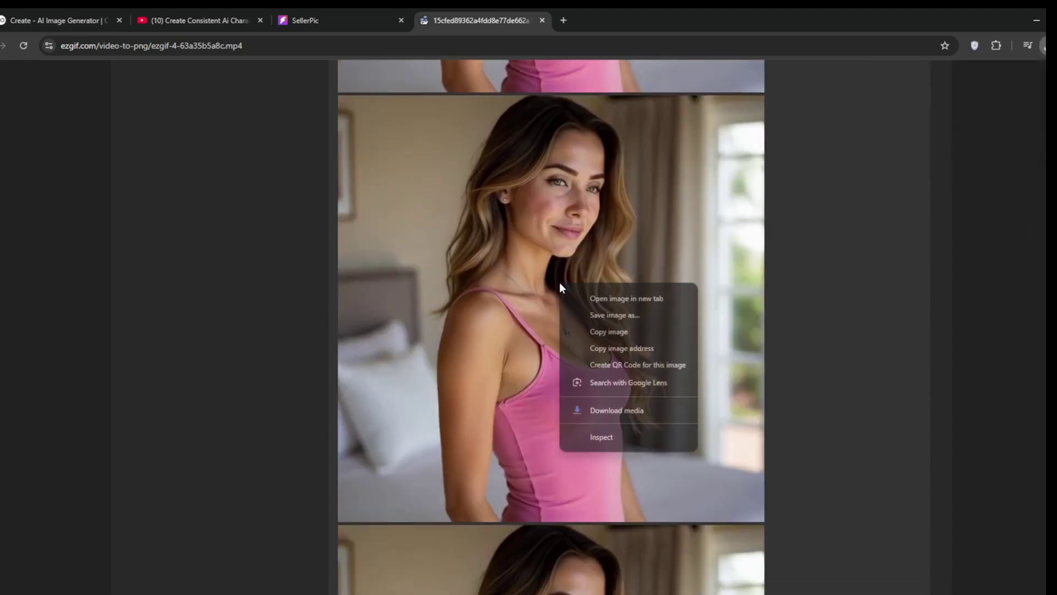
{"action": "left_click", "coordinate": [617, 314]}
{"action": "key", "text": "Return"}
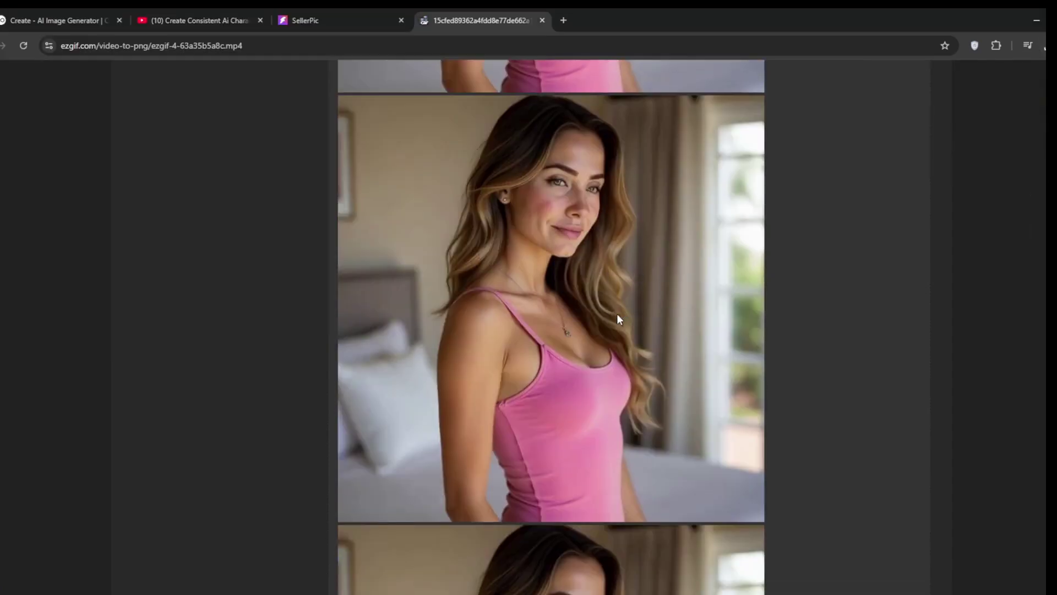
Find the frame where the woman has turned further with her eyes closed and save it as an image.
{"action": "scroll", "coordinate": [617, 315], "scroll_direction": "down", "scroll_amount": 15}
{"action": "scroll", "coordinate": [617, 313], "scroll_direction": "down", "scroll_amount": 5}
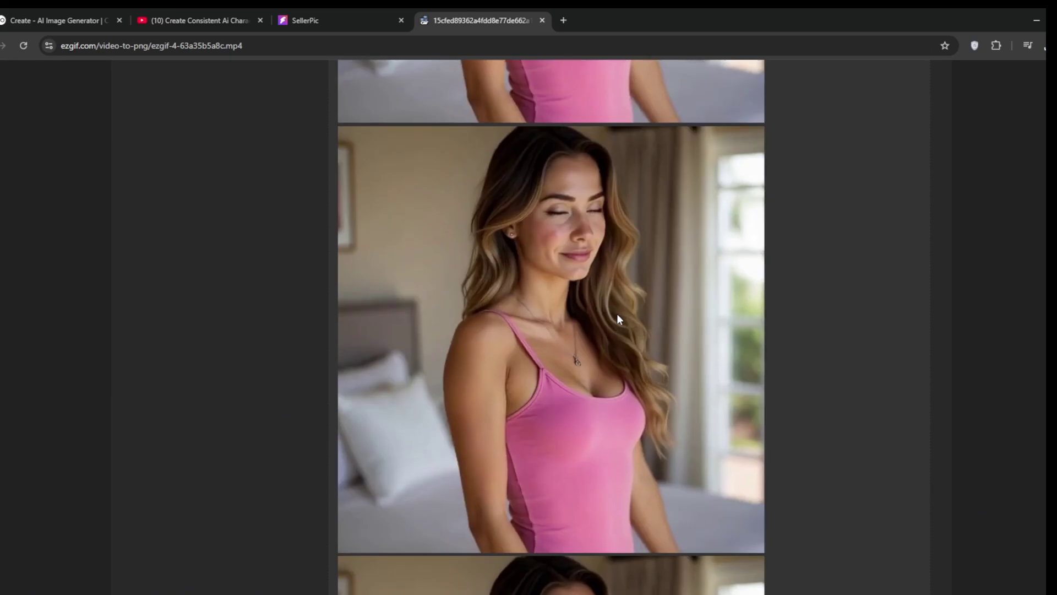
{"action": "scroll", "coordinate": [616, 312], "scroll_direction": "up", "scroll_amount": 1}
{"action": "right_click", "coordinate": [618, 313]}
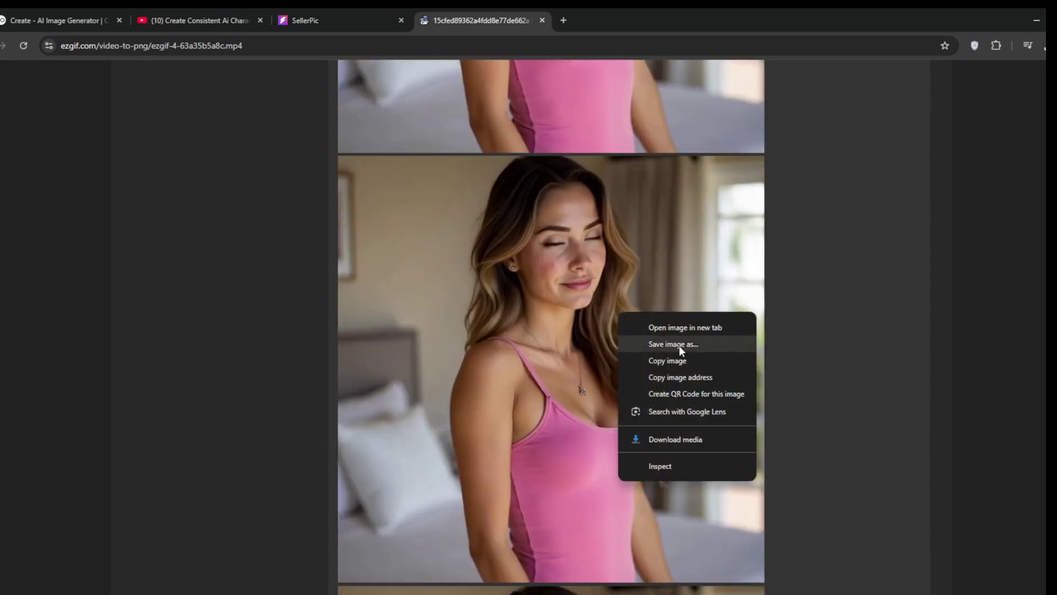
{"action": "left_click", "coordinate": [678, 344]}
{"action": "scroll", "coordinate": [679, 342], "scroll_direction": "down", "scroll_amount": 10}
{"action": "key", "text": "Return"}
Load the turning-around video into the Video to PNG converter and convert it into PNG frames.
{"action": "key", "text": "alt+Left"}
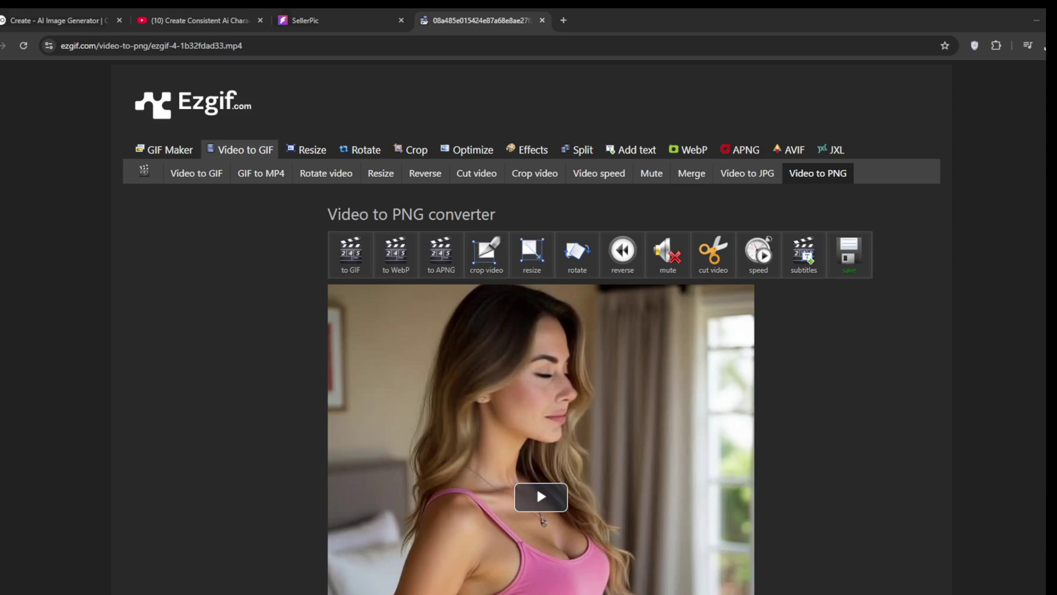
{"action": "scroll", "coordinate": [716, 408], "scroll_direction": "down", "scroll_amount": 5}
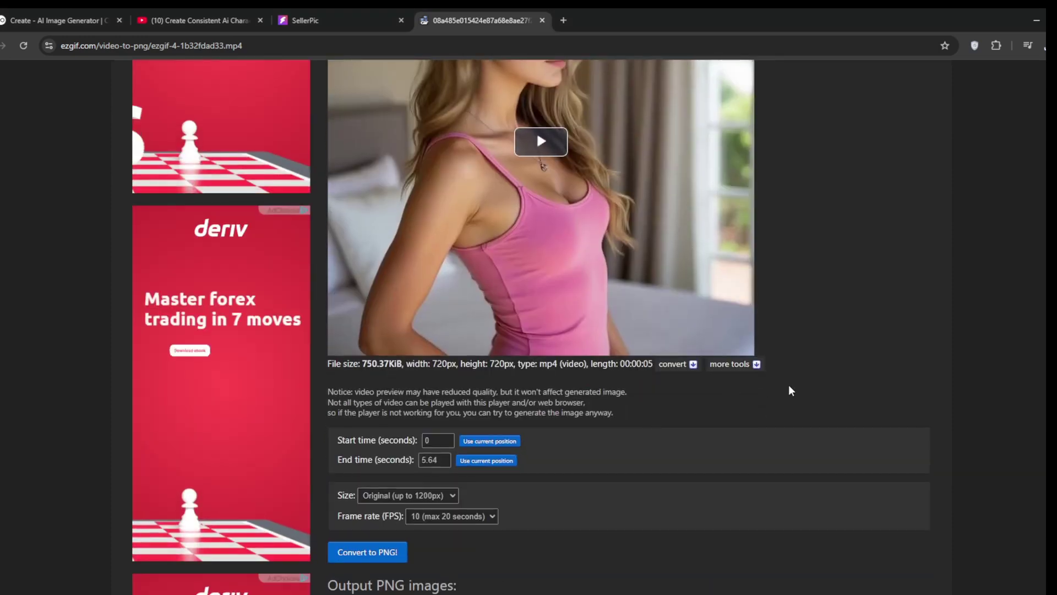
{"action": "left_click", "coordinate": [393, 561]}
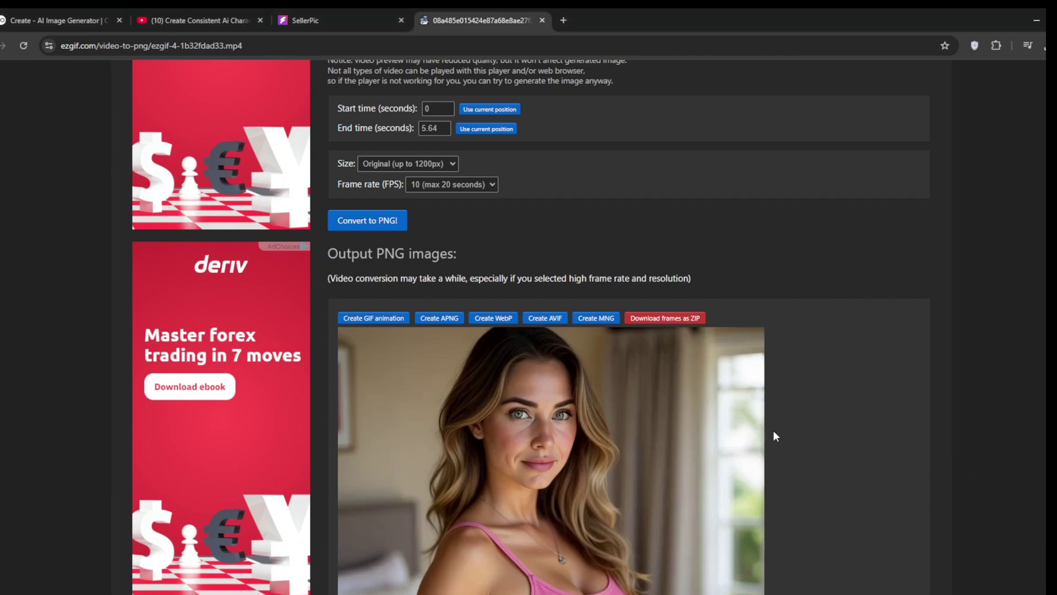
Find the converted frame where the woman has closed eyes and her head slightly turned toward the window, and save it as an image.
{"action": "scroll", "coordinate": [853, 434], "scroll_direction": "down", "scroll_amount": 15}
{"action": "scroll", "coordinate": [820, 448], "scroll_direction": "down", "scroll_amount": 10}
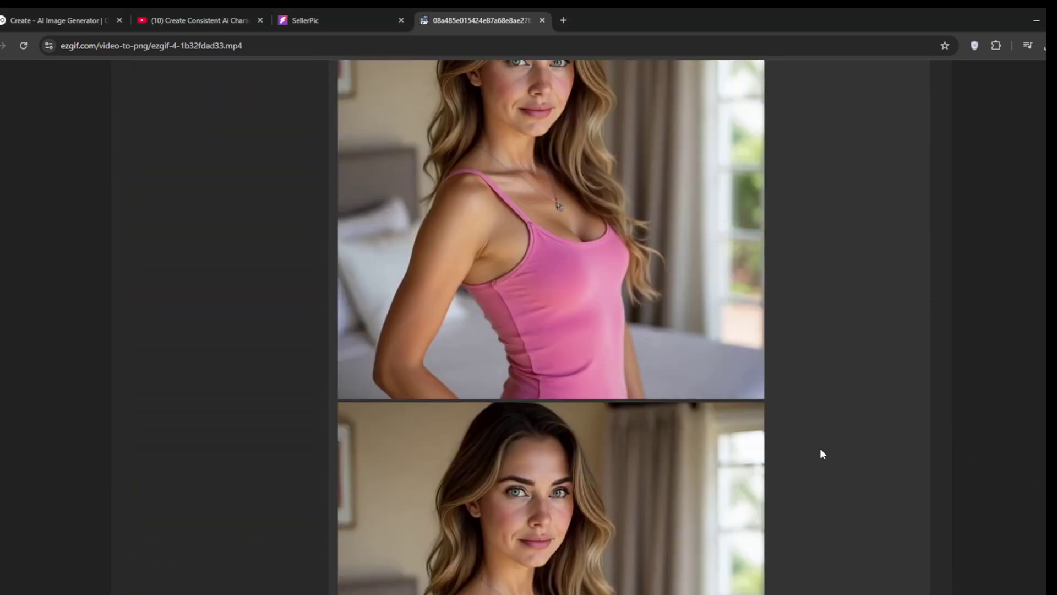
{"action": "scroll", "coordinate": [824, 454], "scroll_direction": "down", "scroll_amount": 10}
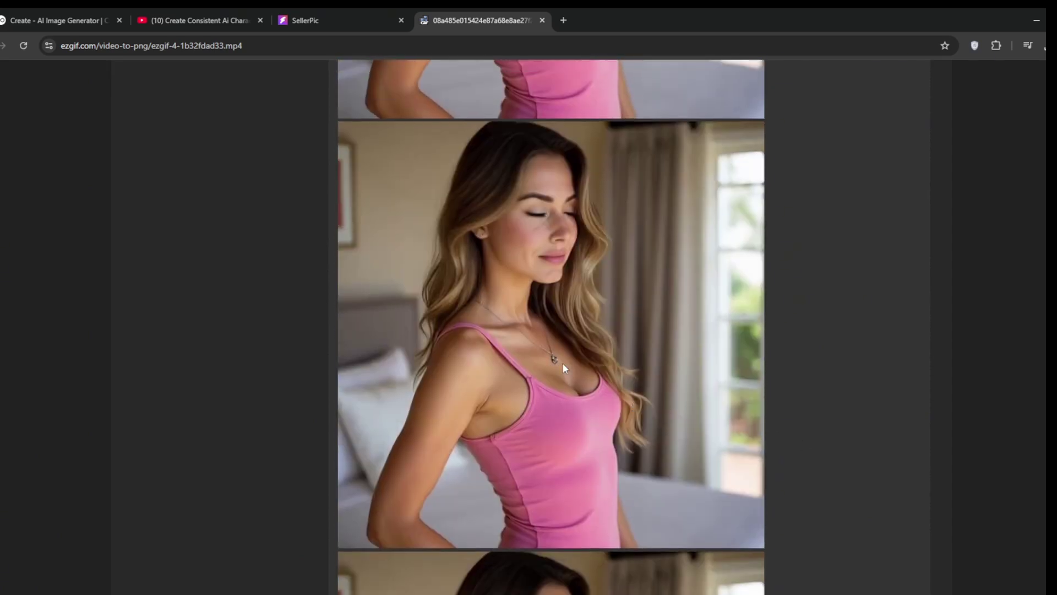
{"action": "right_click", "coordinate": [563, 362]}
{"action": "left_click", "coordinate": [639, 392]}
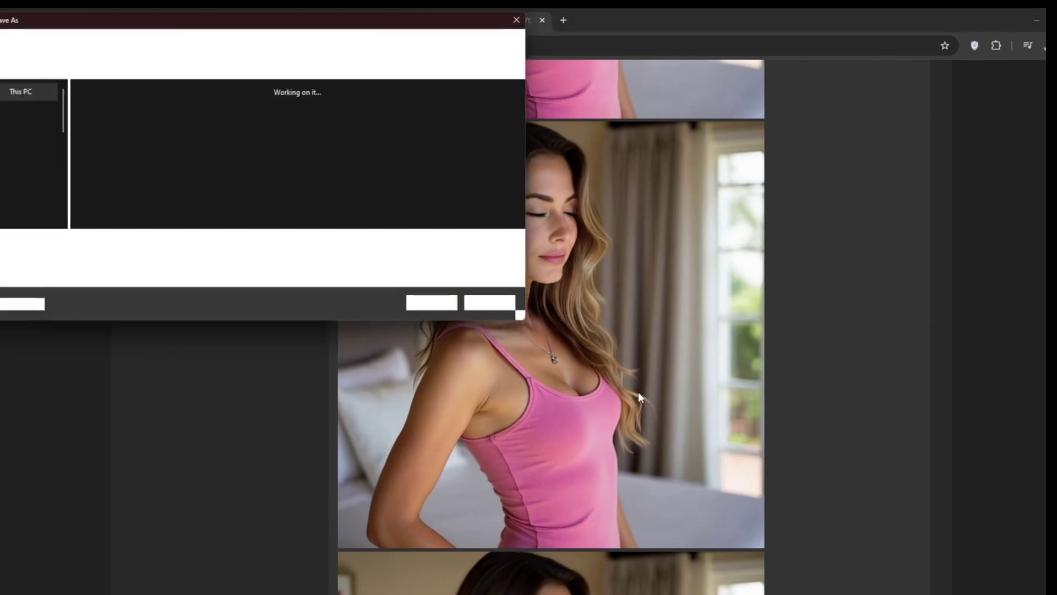
Save the following frame, where her head is turned further with her eyes still closed, as a PNG image.
{"action": "scroll", "coordinate": [563, 445], "scroll_direction": "up", "scroll_amount": 2}
{"action": "right_click", "coordinate": [557, 430]}
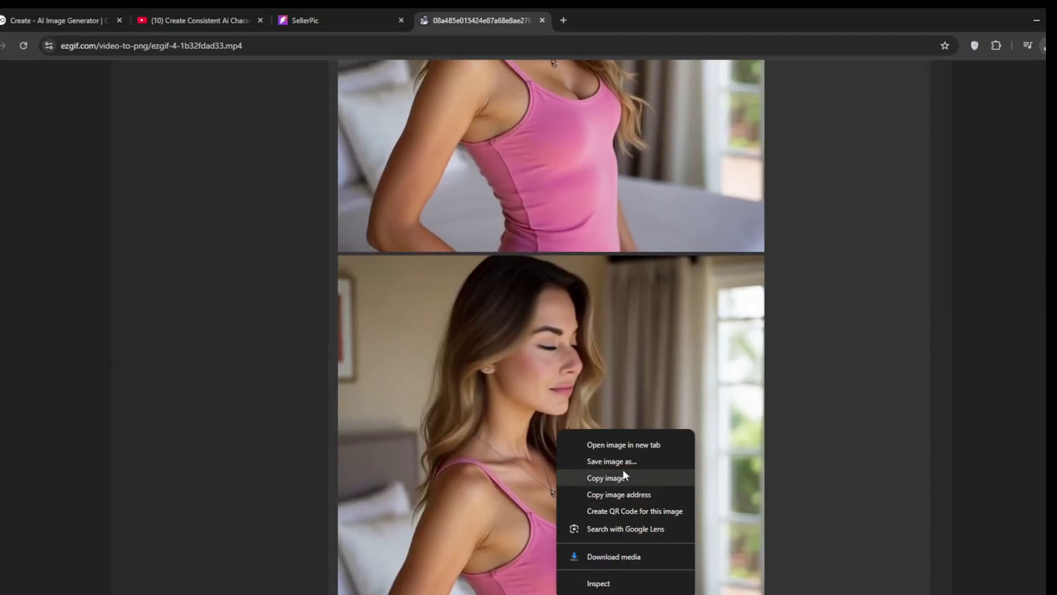
{"action": "left_click", "coordinate": [639, 462]}
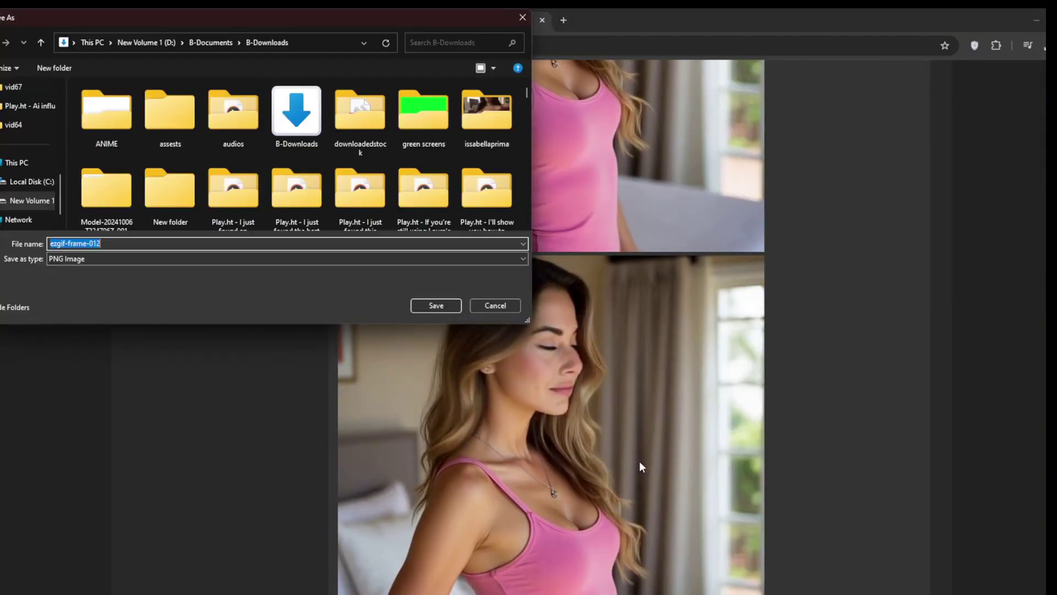
{"action": "key", "text": "Return"}
Save the frame showing the woman's face in side profile with a lowered gaze as a PNG image.
{"action": "scroll", "coordinate": [640, 462], "scroll_direction": "down", "scroll_amount": 1}
{"action": "scroll", "coordinate": [639, 461], "scroll_direction": "down", "scroll_amount": 1}
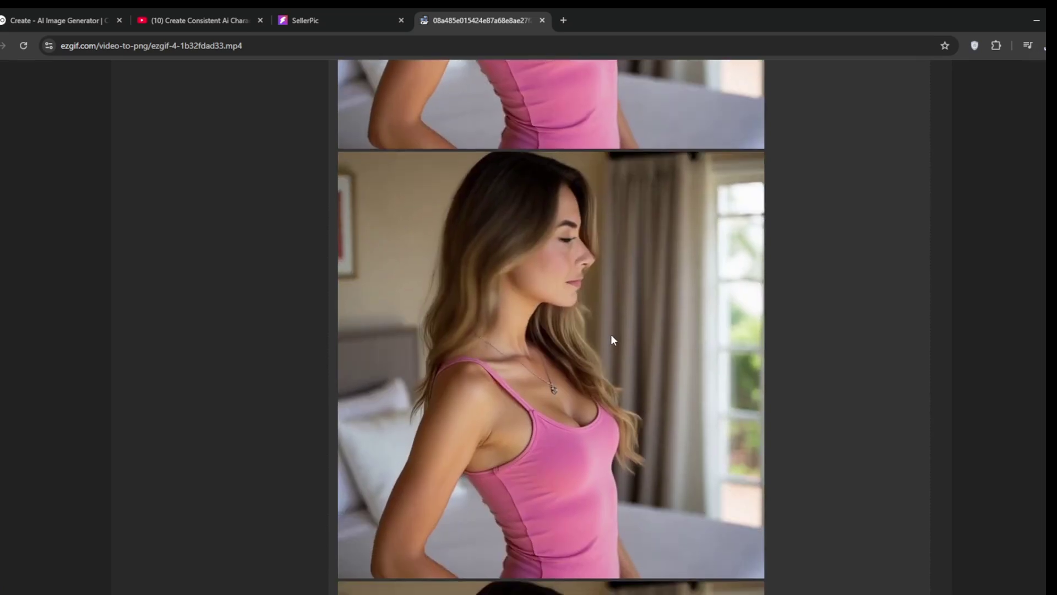
{"action": "right_click", "coordinate": [588, 358]}
{"action": "left_click", "coordinate": [638, 390]}
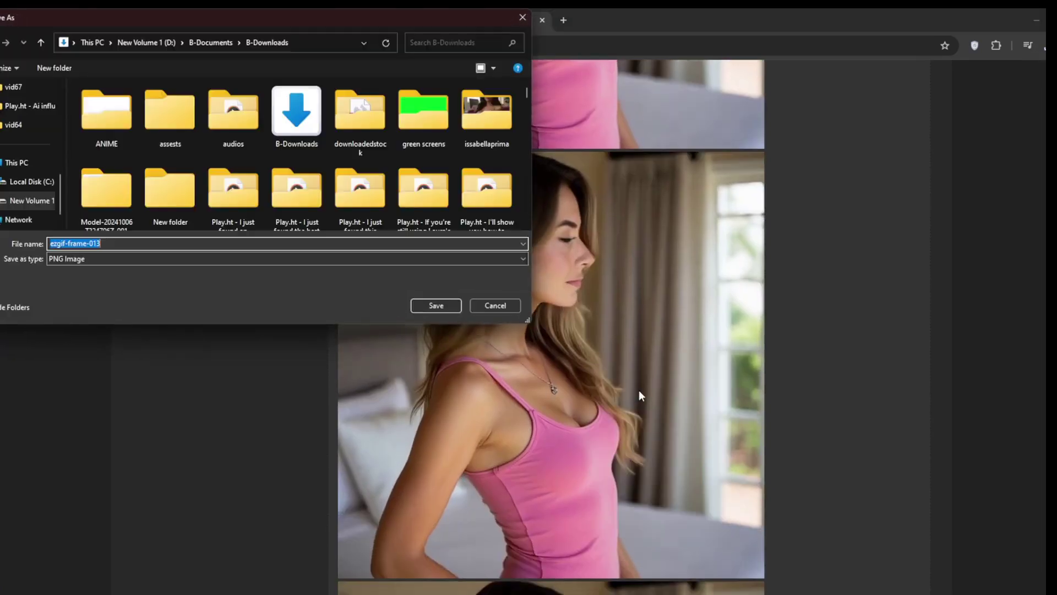
{"action": "key", "text": "Return"}
Save the frame directly after it, where her profile is turned slightly further toward the window.
{"action": "scroll", "coordinate": [638, 390], "scroll_direction": "down", "scroll_amount": 2}
{"action": "right_click", "coordinate": [604, 255]}
{"action": "left_click", "coordinate": [652, 286]}
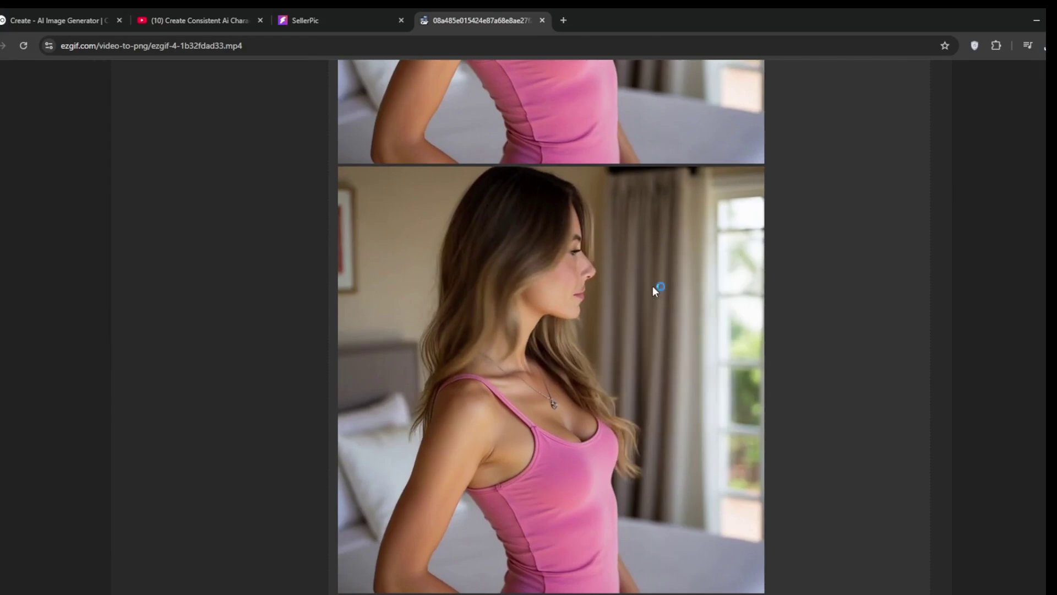
{"action": "key", "text": "Return"}
Save the frame where the woman's hair covers most of her turned-away face as a PNG image.
{"action": "scroll", "coordinate": [655, 290], "scroll_direction": "down", "scroll_amount": 5}
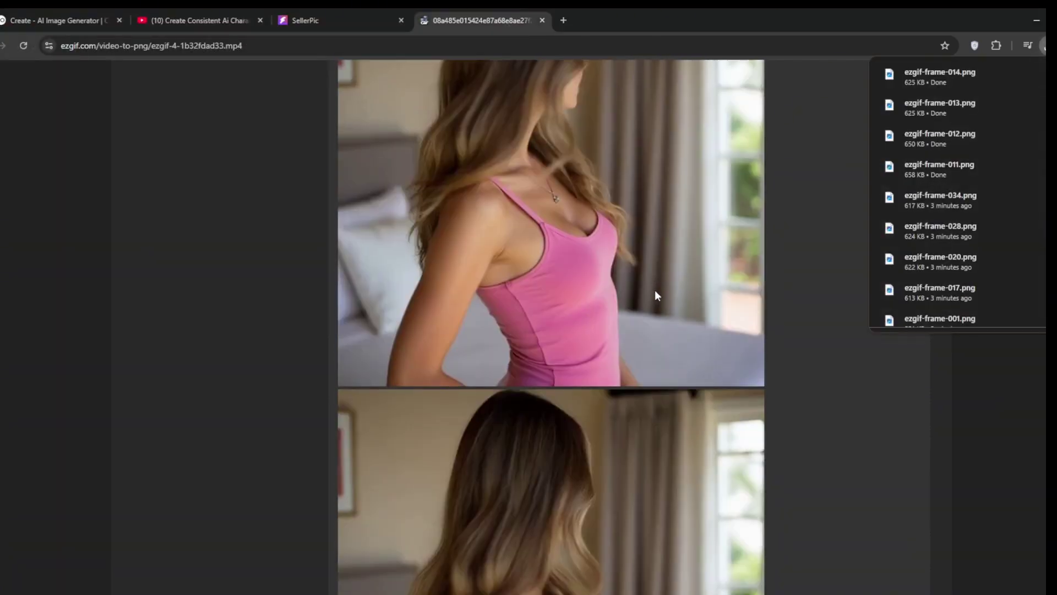
{"action": "scroll", "coordinate": [655, 289], "scroll_direction": "down", "scroll_amount": 3}
{"action": "right_click", "coordinate": [626, 297]}
{"action": "left_click", "coordinate": [695, 324]}
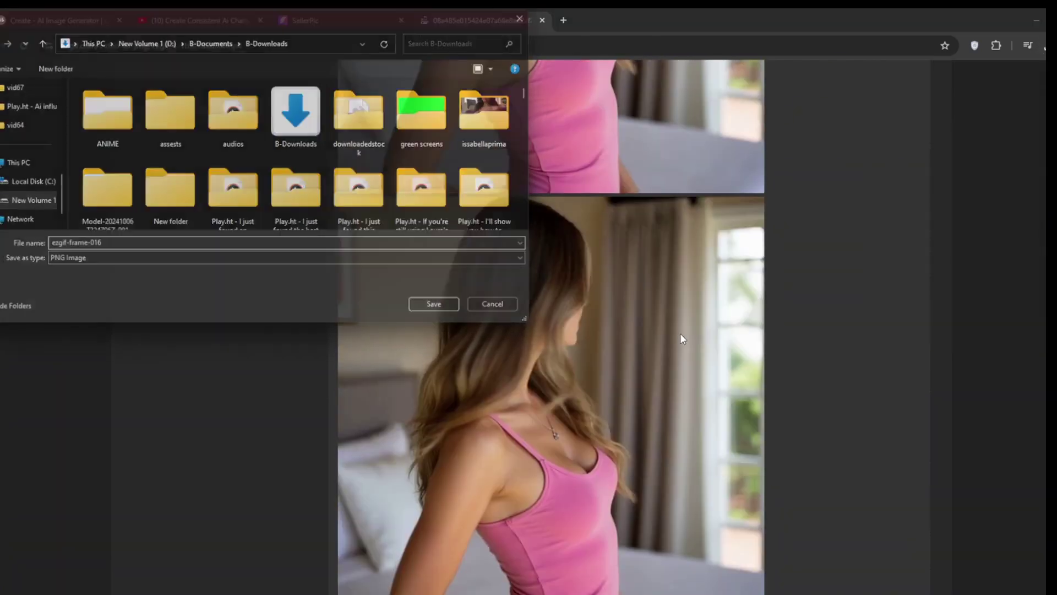
{"action": "key", "text": "Return"}
Find a frame further down showing the woman from behind with her long hair down her back, and save it as an image.
{"action": "scroll", "coordinate": [679, 339], "scroll_direction": "down", "scroll_amount": 5}
{"action": "scroll", "coordinate": [680, 347], "scroll_direction": "down", "scroll_amount": 10}
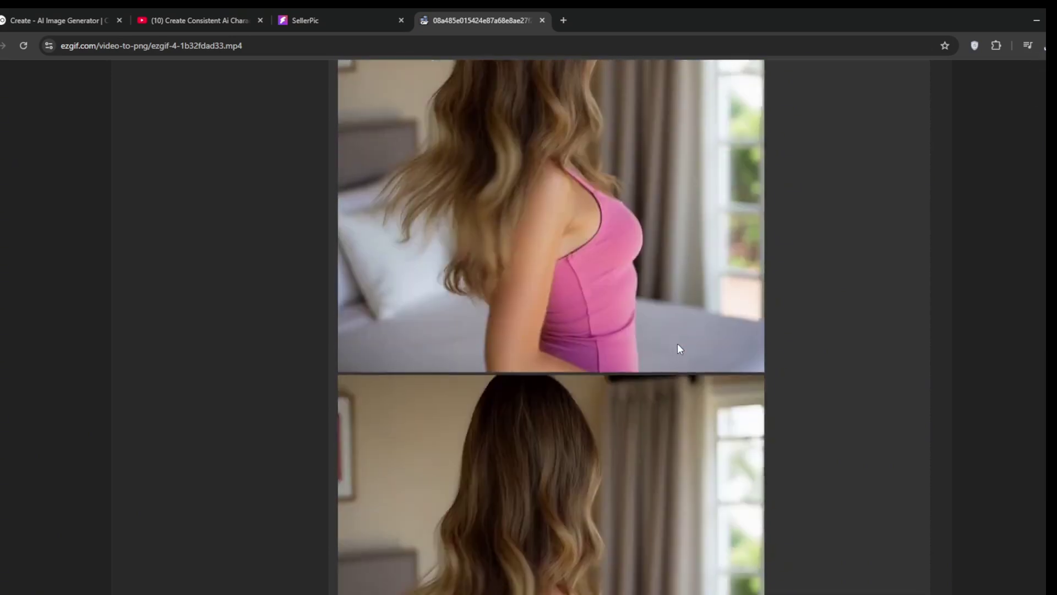
{"action": "scroll", "coordinate": [677, 342], "scroll_direction": "down", "scroll_amount": 5}
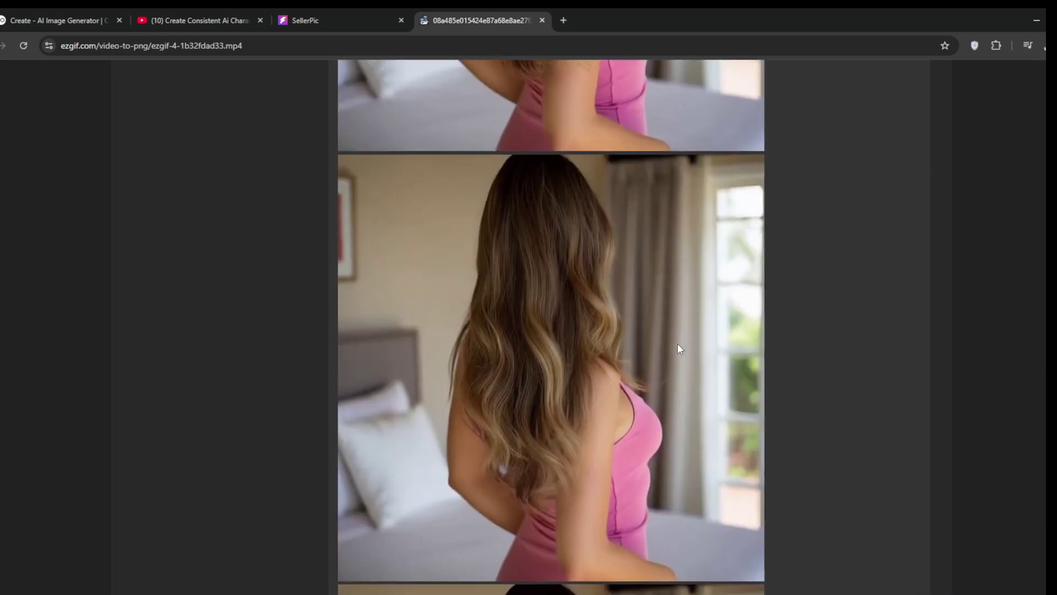
{"action": "right_click", "coordinate": [619, 342]}
{"action": "left_click", "coordinate": [656, 370]}
{"action": "key", "text": "Return"}
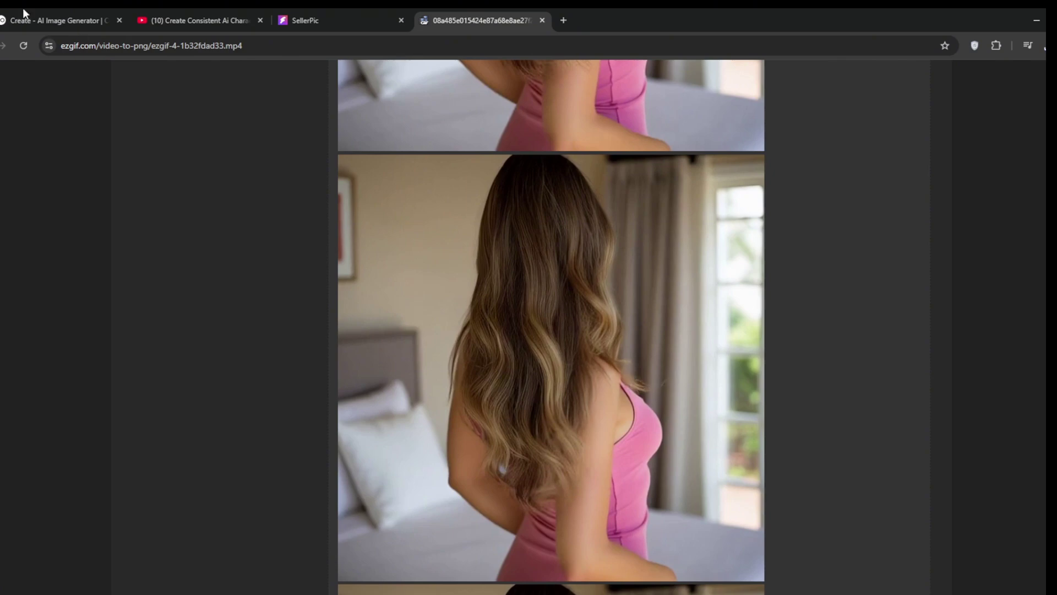
Switch to OpenArt and open training of a new custom model from its models page.
{"action": "left_click", "coordinate": [55, 9]}
{"action": "key", "text": "Escape"}
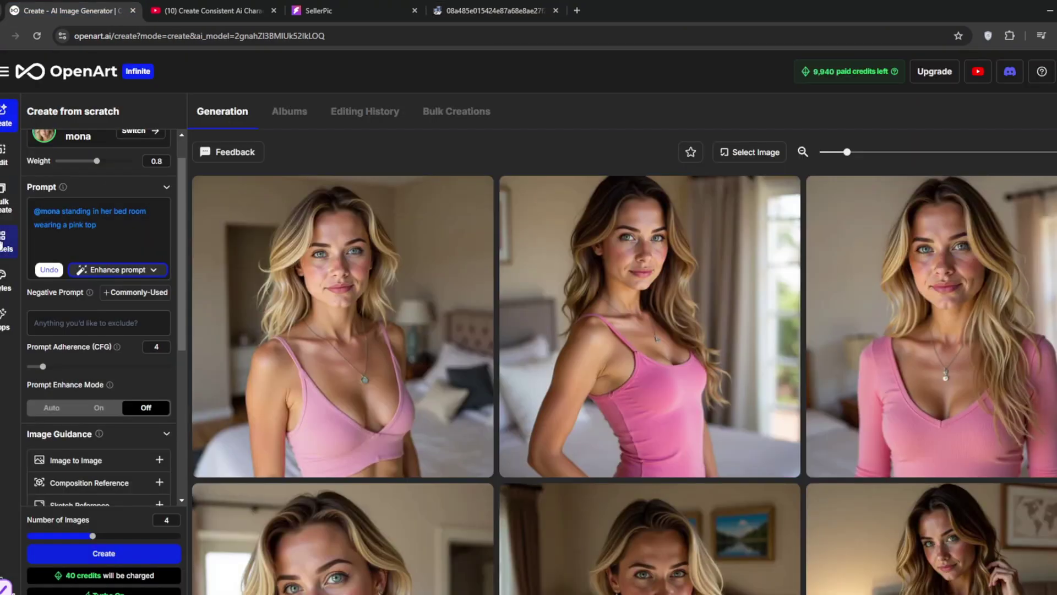
{"action": "left_click", "coordinate": [4, 241]}
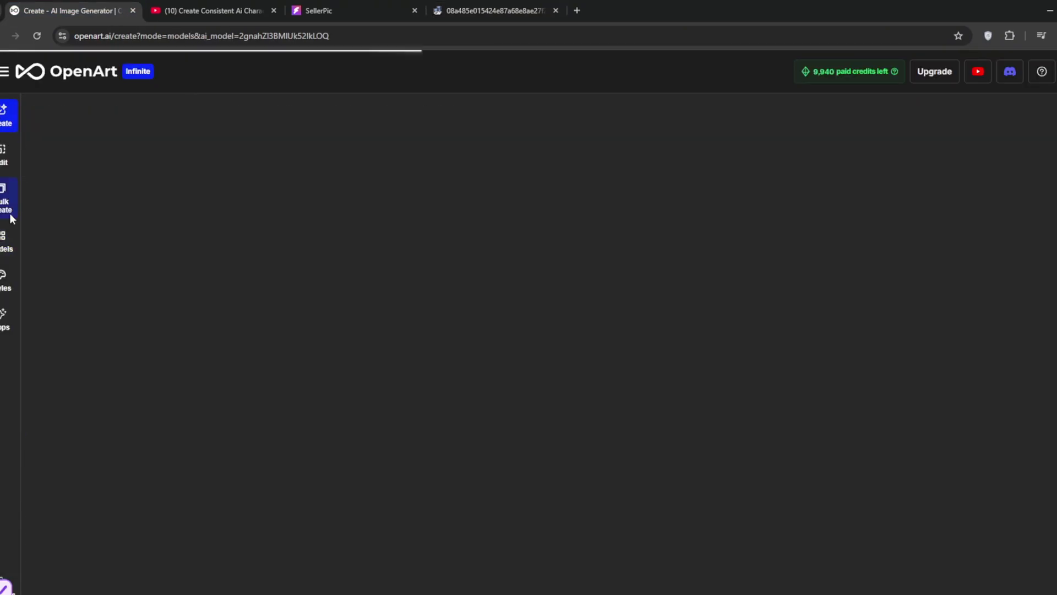
{"action": "left_click", "coordinate": [227, 327]}
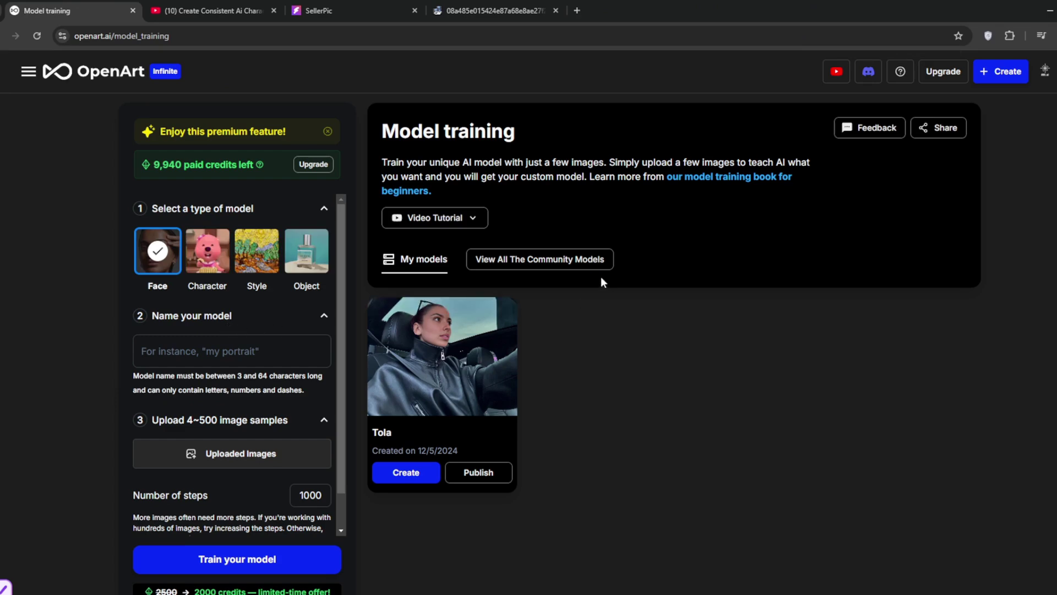
Name the face model hola and upload the 10 saved frames of the woman as its image samples.
{"action": "left_click", "coordinate": [226, 357]}
{"action": "left_click", "coordinate": [221, 357]}
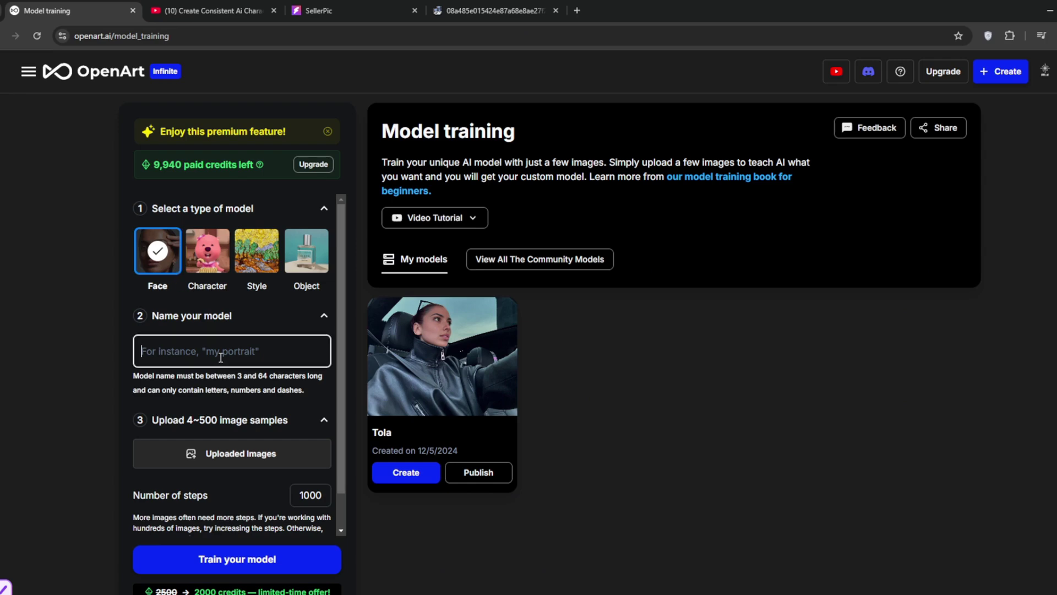
{"action": "type", "text": "hola"}
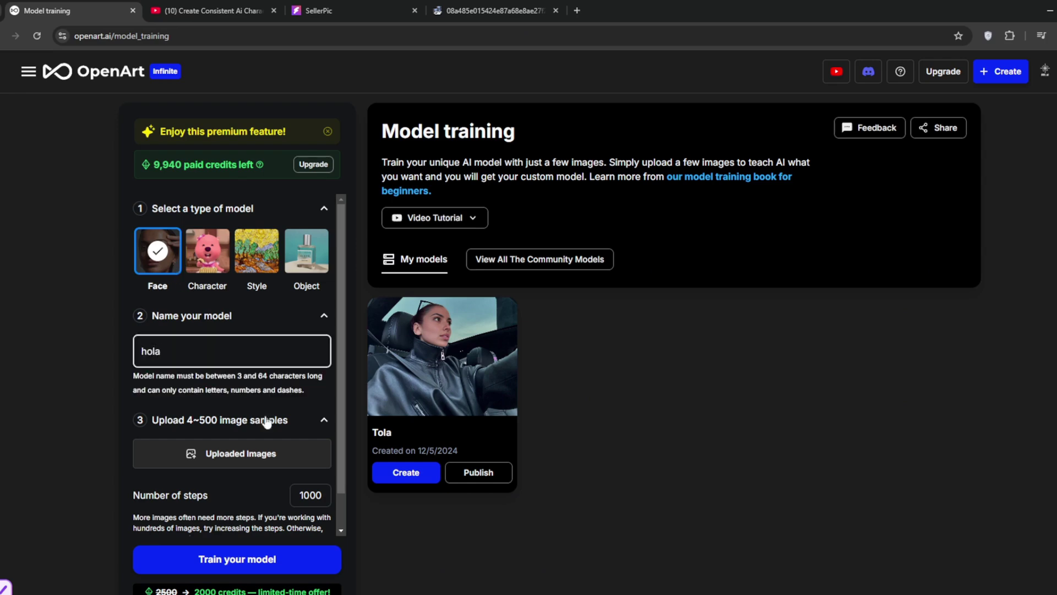
{"action": "left_click", "coordinate": [237, 452]}
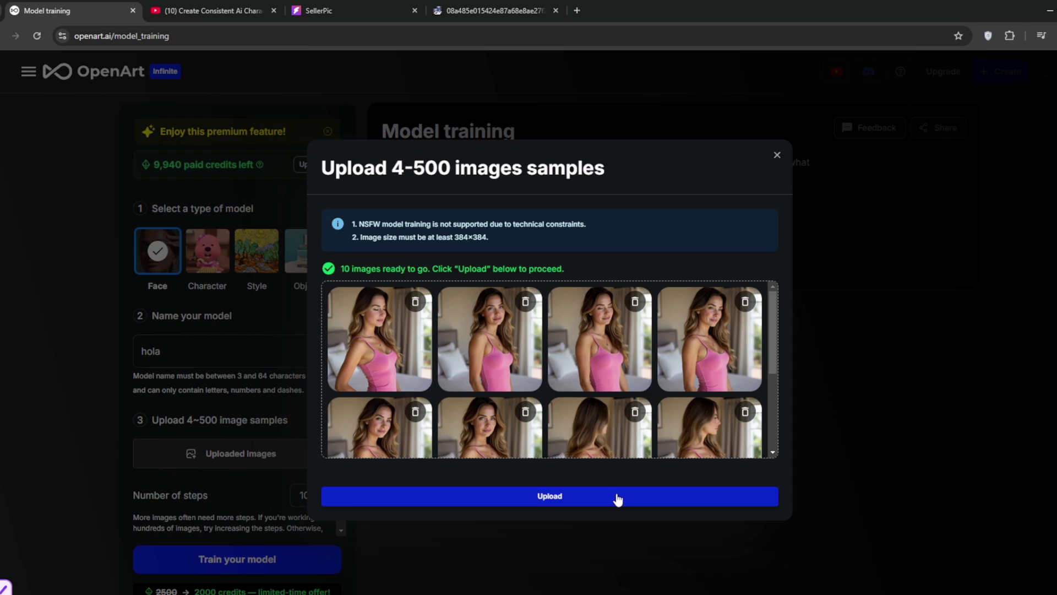
{"action": "left_click", "coordinate": [618, 498]}
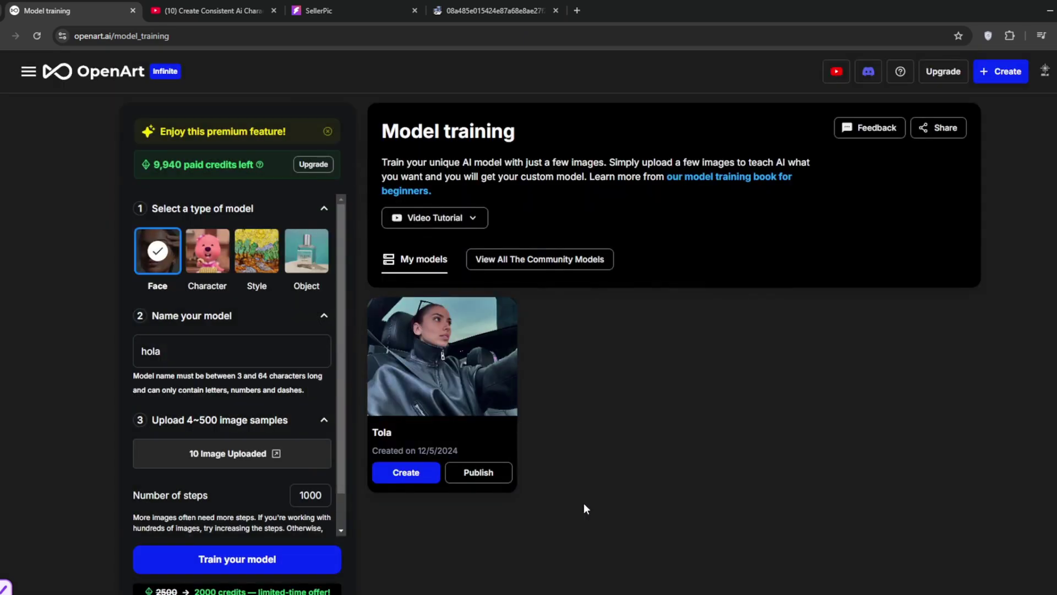
Set the number of training steps to 1500 and start training the model.
{"action": "scroll", "coordinate": [226, 504], "scroll_direction": "down", "scroll_amount": 1}
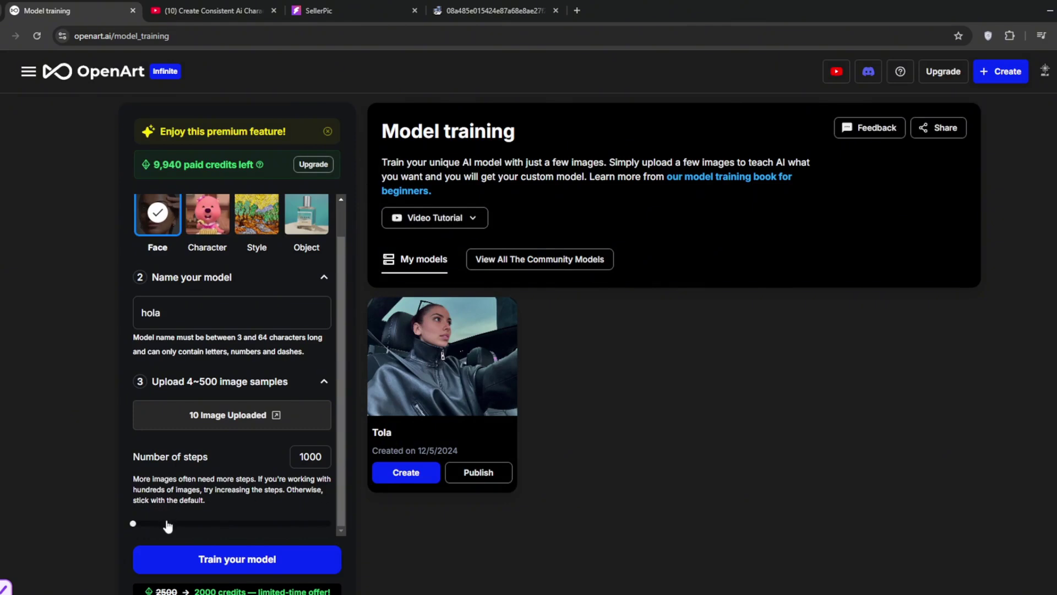
{"action": "left_click_drag", "start_coordinate": [168, 525], "coordinate": [231, 524]}
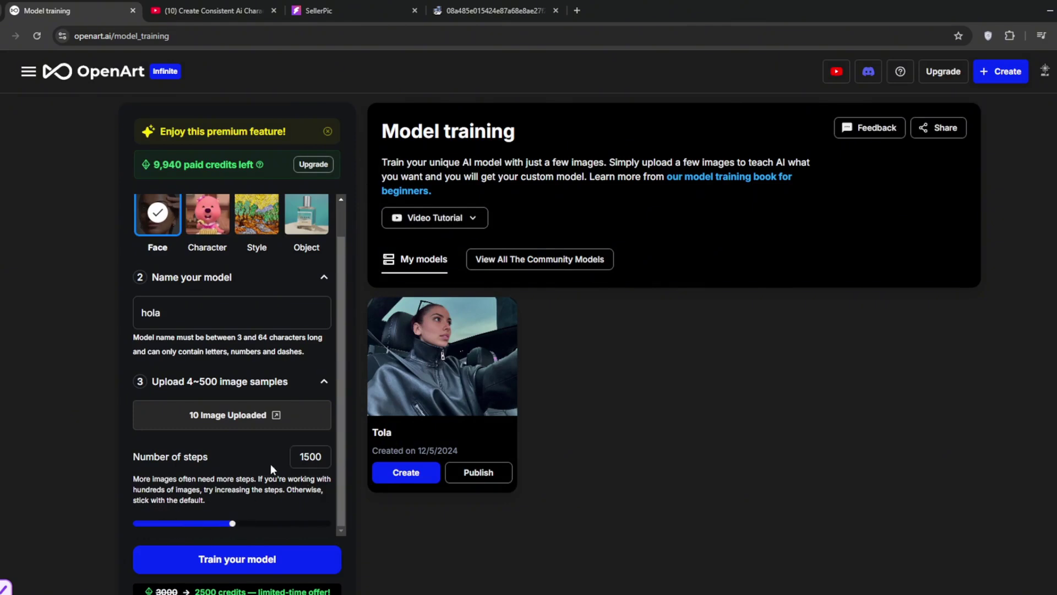
{"action": "left_click", "coordinate": [264, 558]}
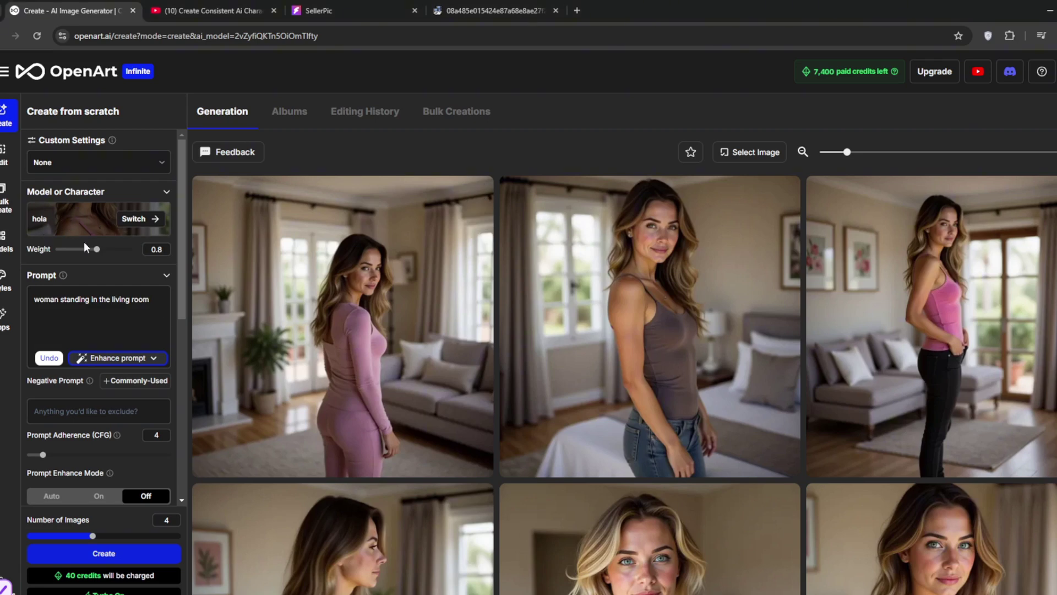
Open the generated image of the woman in a grey tank top and jeans, and view its upscale mode choices.
{"action": "left_click", "coordinate": [669, 355]}
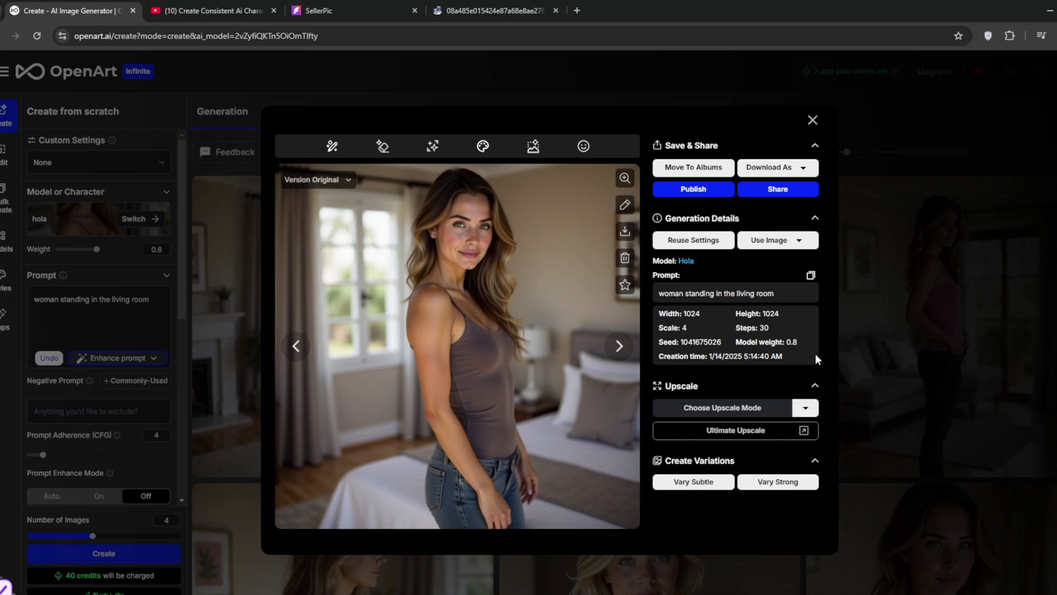
{"action": "left_click", "coordinate": [805, 407]}
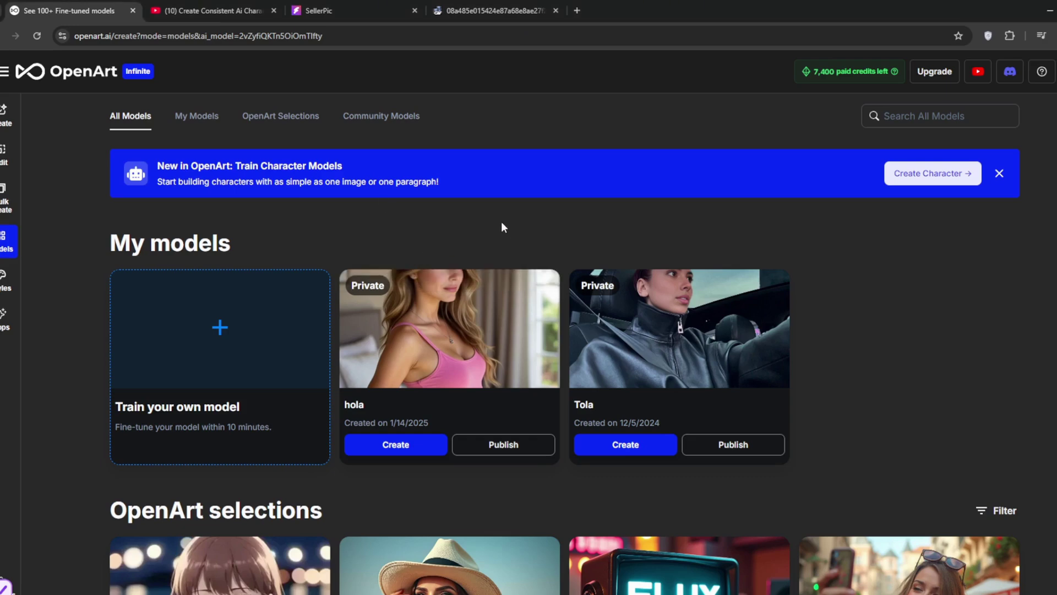
Request a download of the trained hola model from its options among the user's own models.
{"action": "left_click_drag", "start_coordinate": [111, 245], "coordinate": [484, 250]}
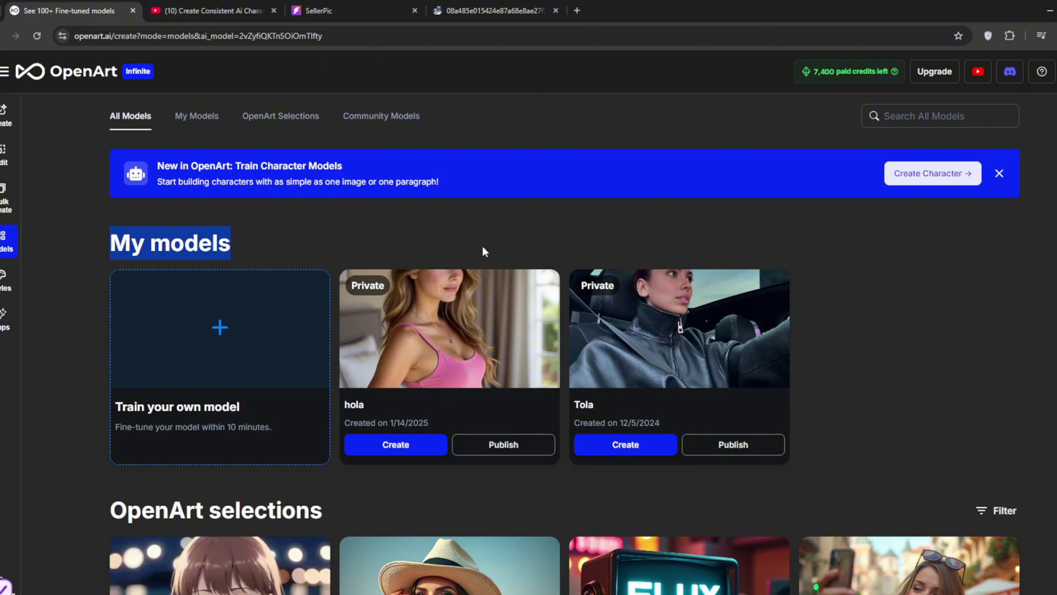
{"action": "left_click", "coordinate": [546, 282]}
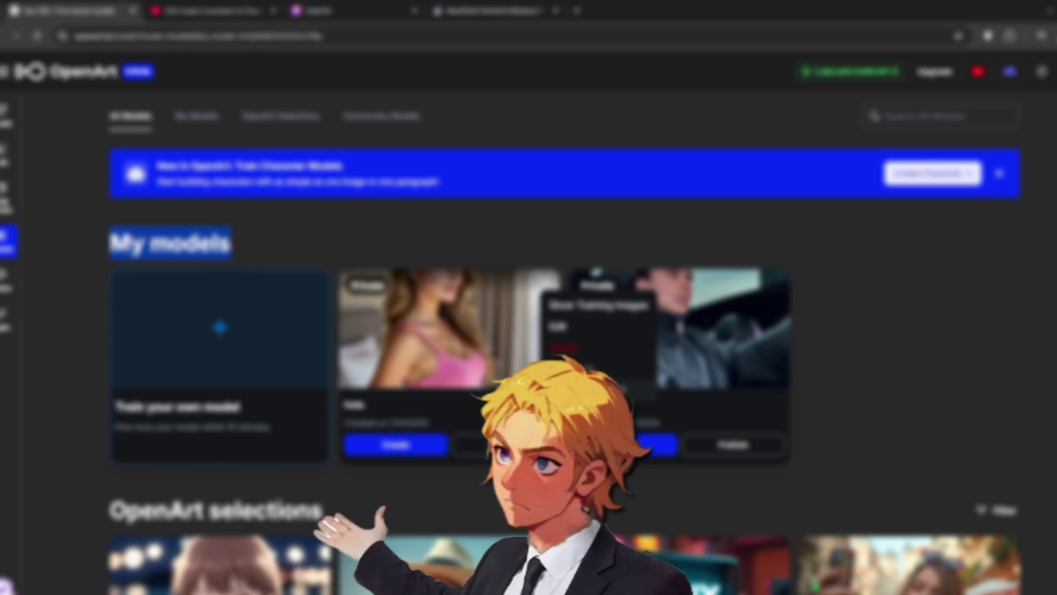
{"action": "left_click", "coordinate": [586, 390]}
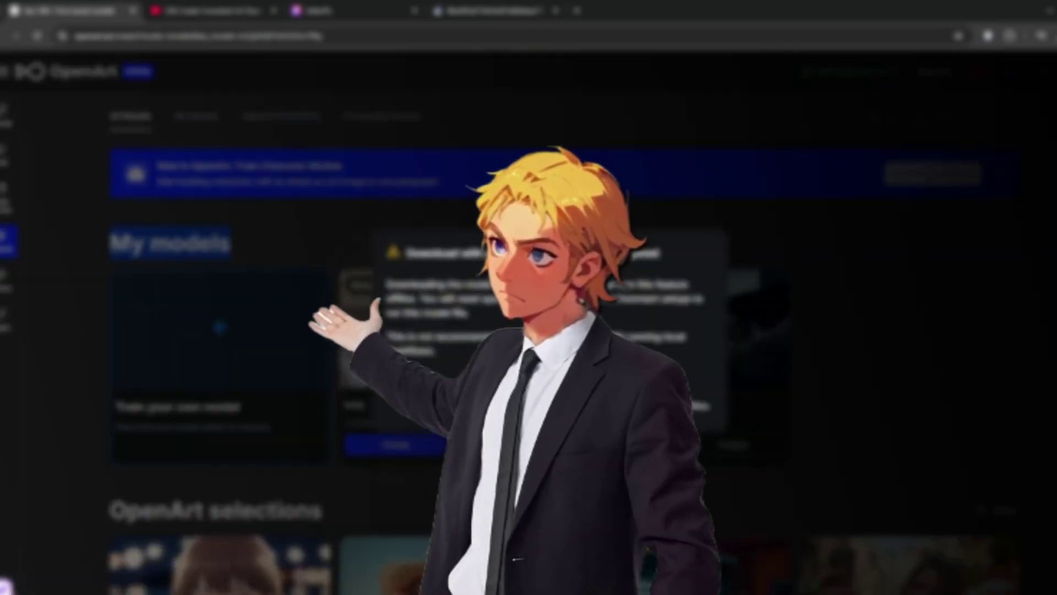